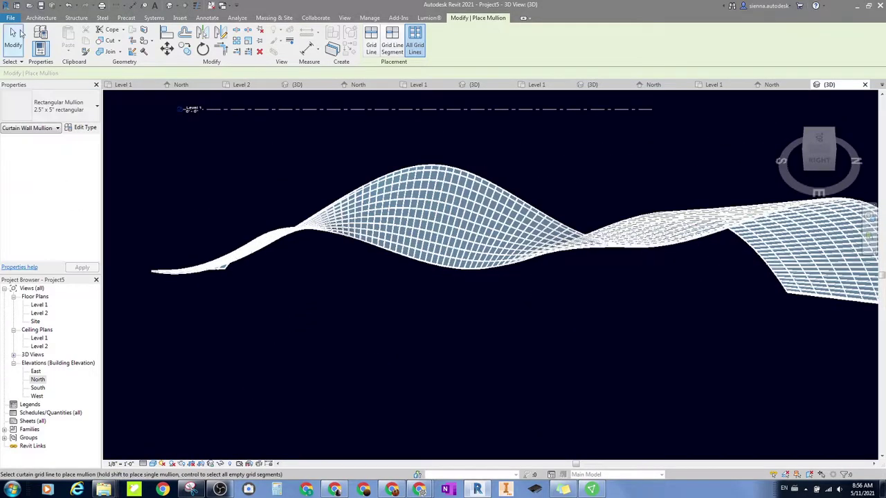
Step: Create a new project, choosing a different template in place of the Imperial-Construction Template
click(11, 17)
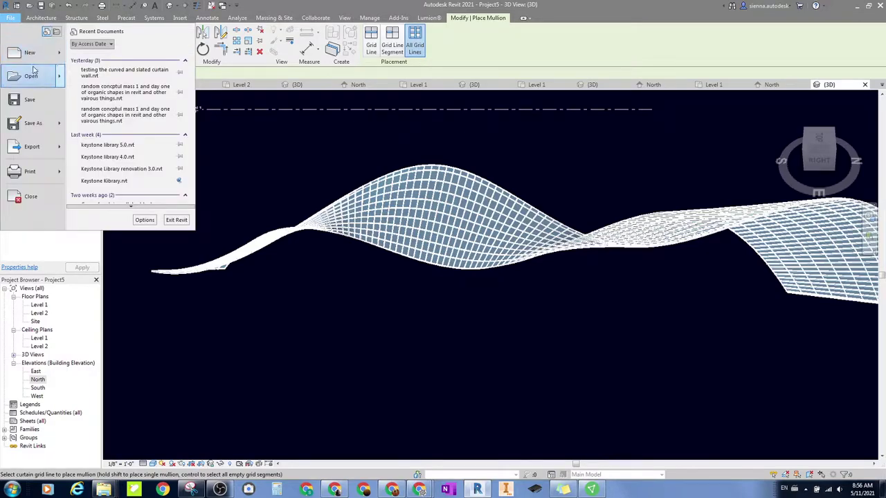
click(30, 52)
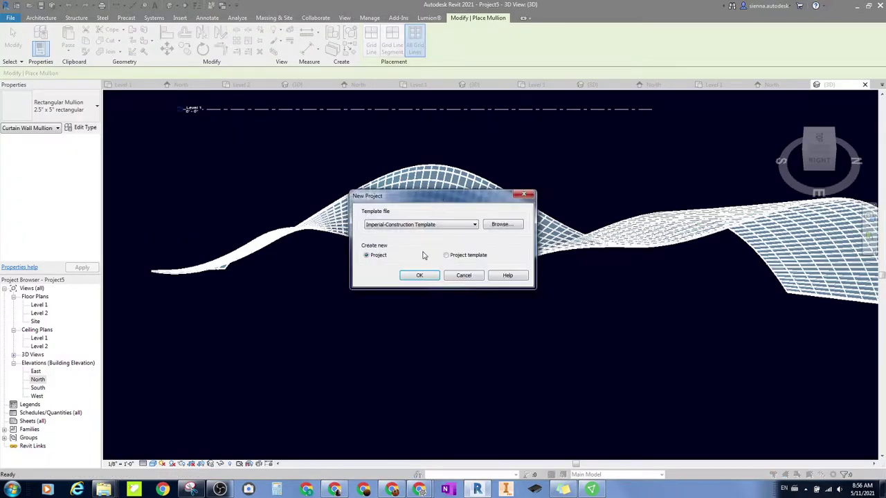
click(429, 224)
click(426, 245)
click(419, 274)
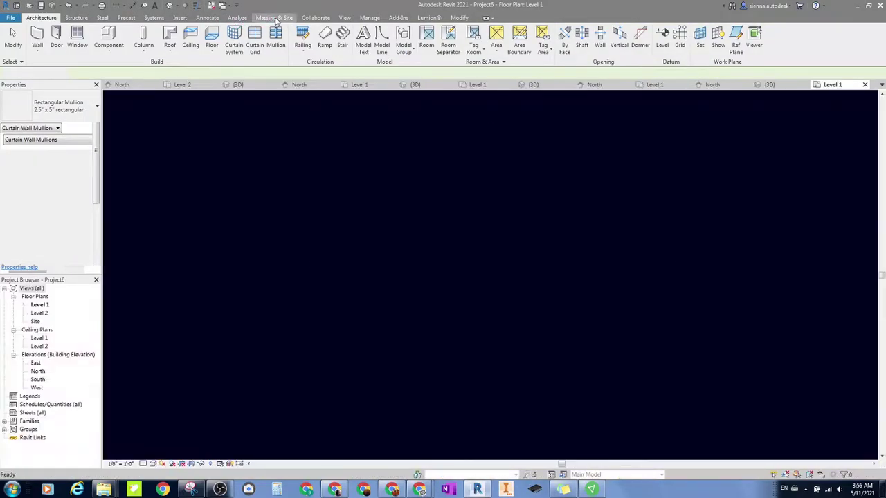
Step: Start an in-place mass and give it a name beginning with "curatin cu"
click(271, 18)
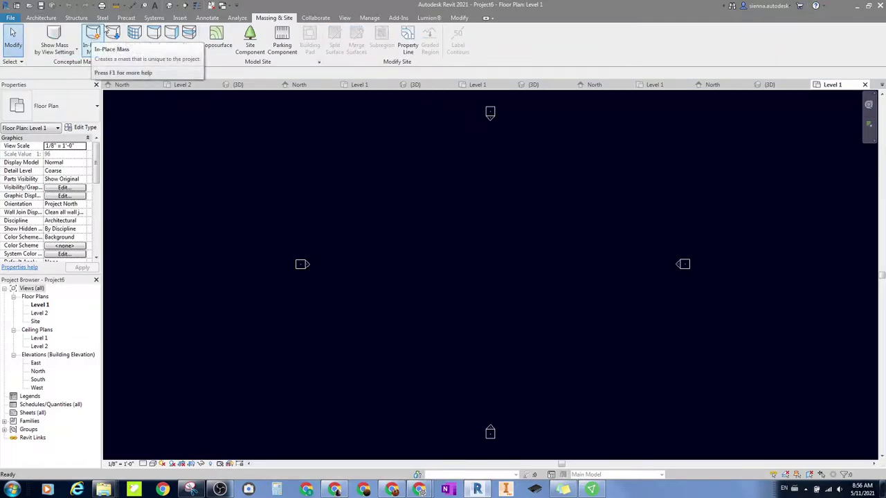
click(97, 40)
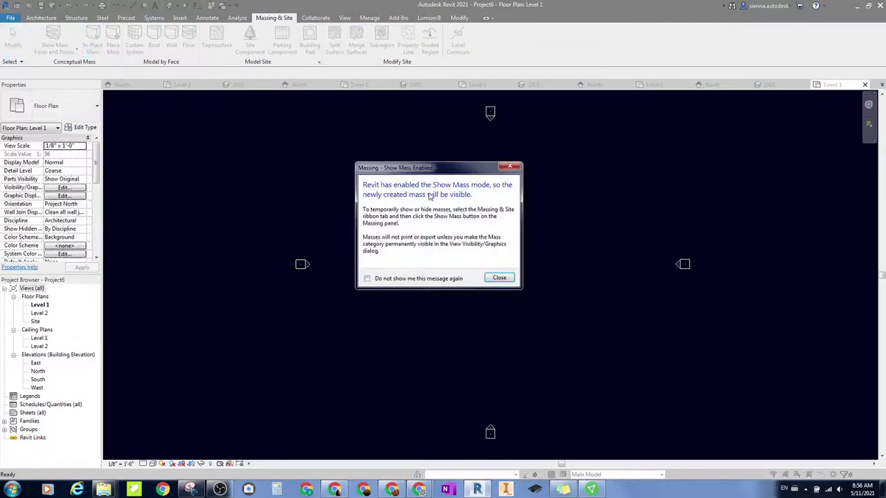
click(499, 278)
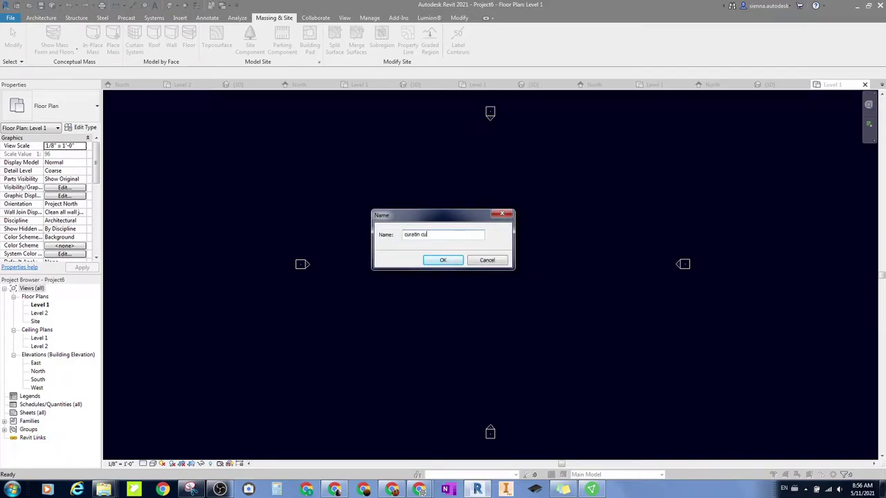
key(Return)
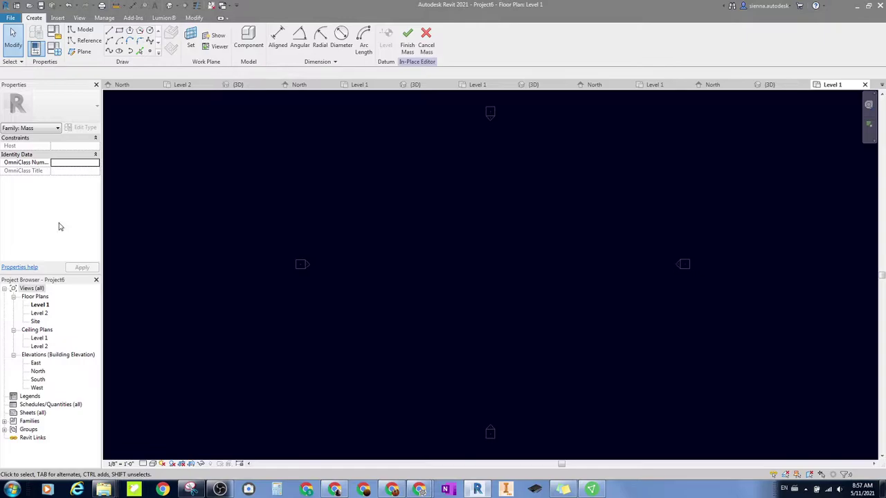
Step: In the North elevation, draw two horizontal reference planes, one between Level 1 and Level 2 and one above Level 2
click(169, 6)
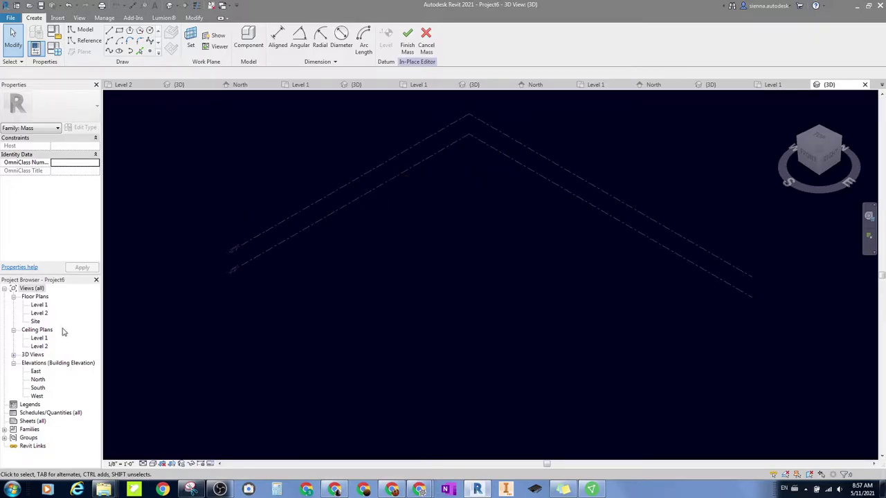
double_click(37, 380)
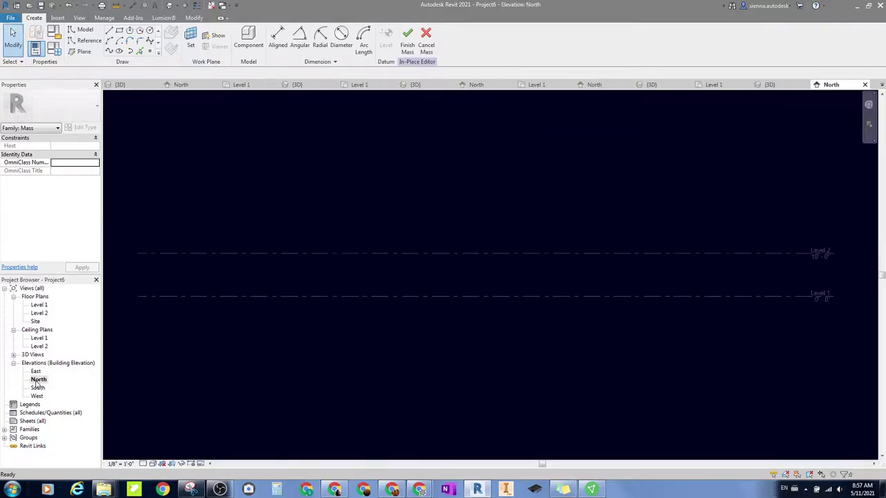
scroll(516, 215, up, 3)
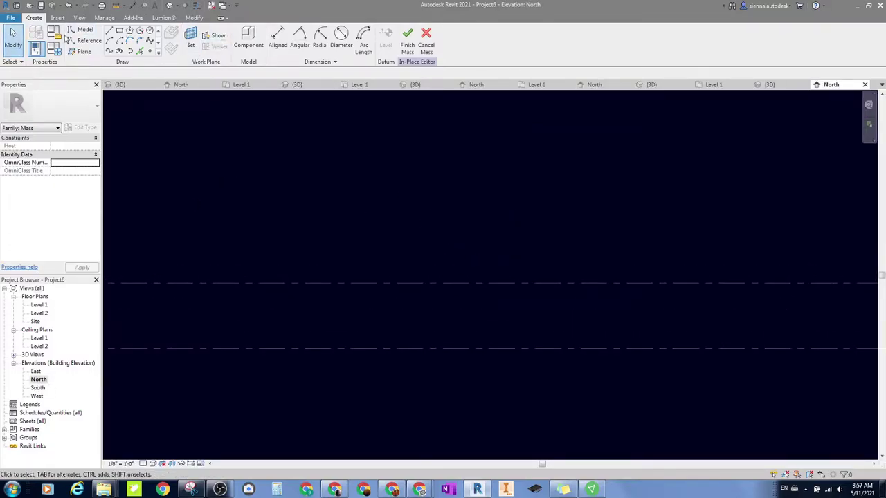
click(81, 51)
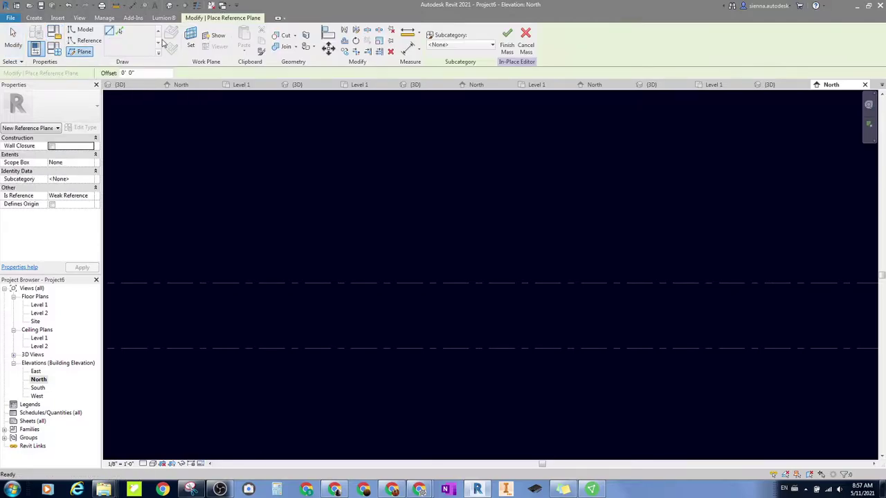
click(410, 331)
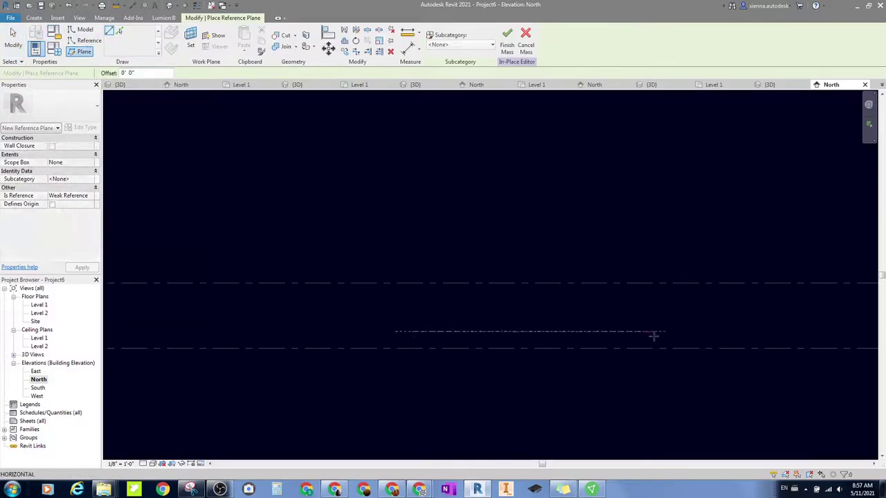
click(661, 332)
click(420, 250)
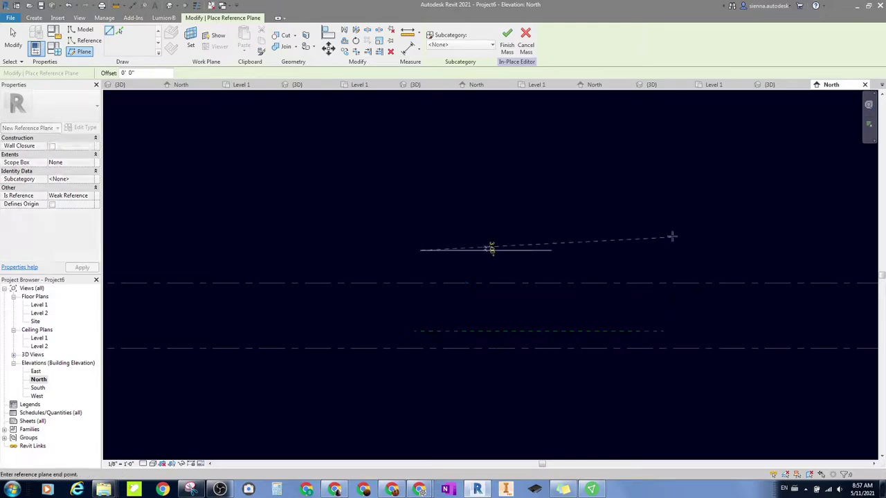
click(675, 250)
key(Escape)
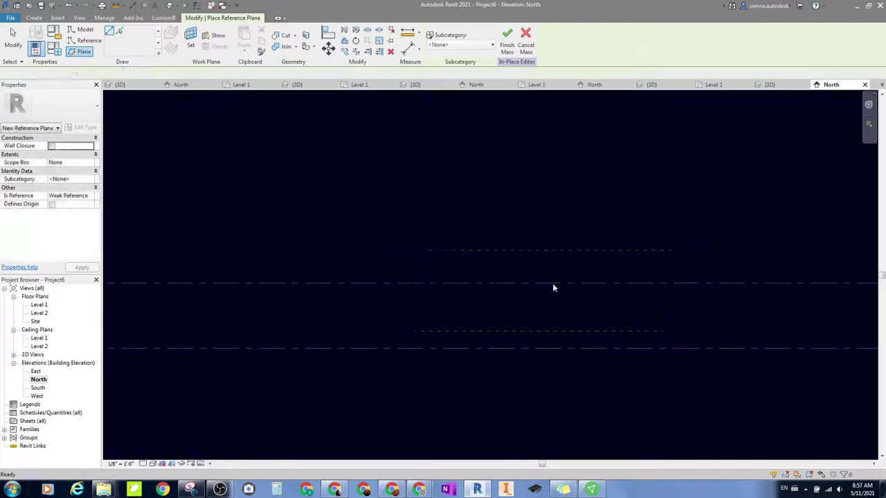
key(Escape)
Step: Raise the lower reference plane to about 6'-6" above Level 1 and name the lower and upper planes 1 and 2
drag(562, 330, 583, 302)
click(653, 312)
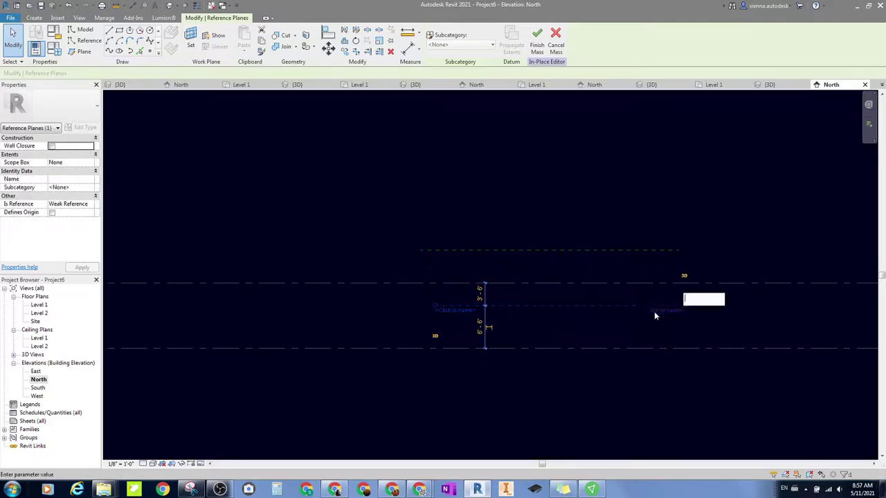
click(672, 251)
click(666, 251)
click(660, 256)
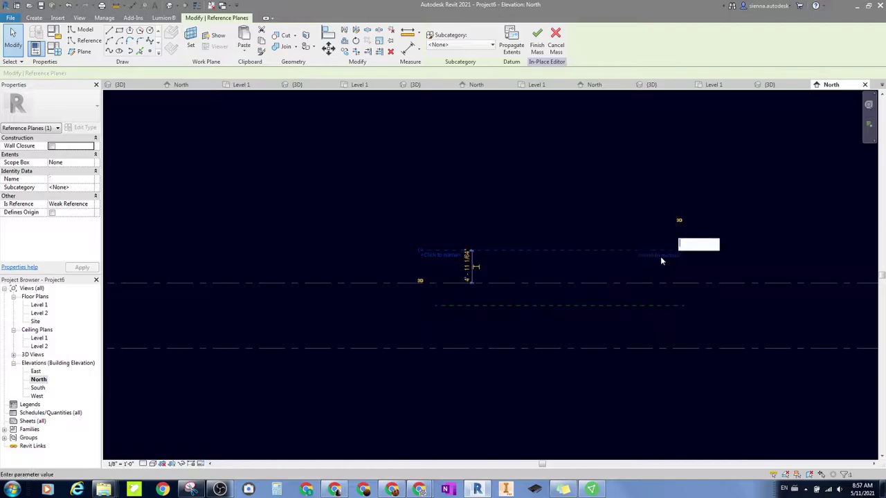
text(2)
key(Return)
click(626, 136)
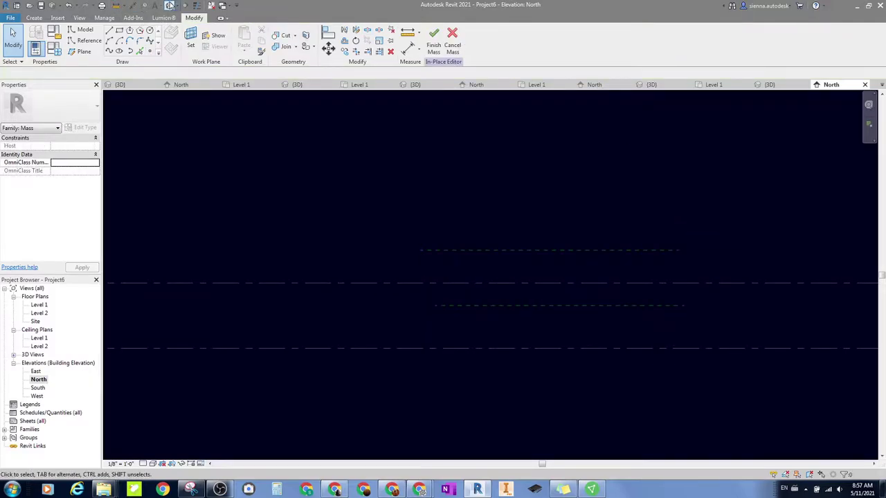
Step: In the 3D view, set Reference Plane : 1 as the work plane and show it
click(169, 6)
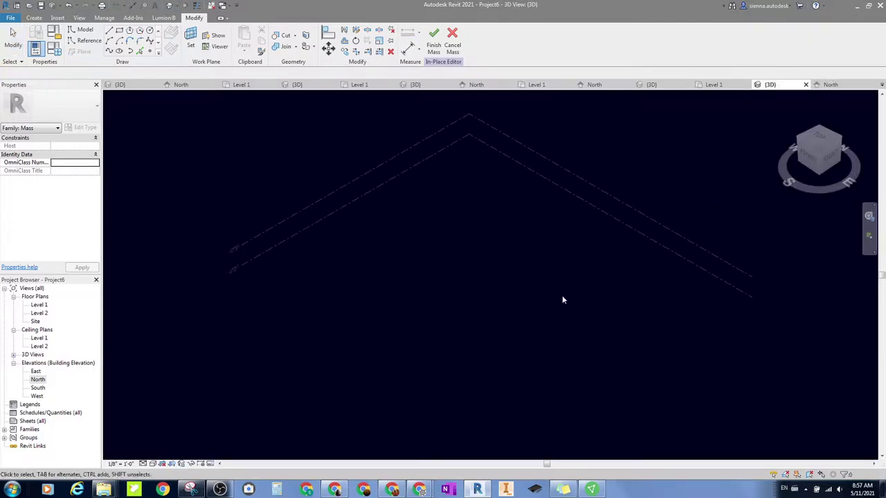
click(190, 38)
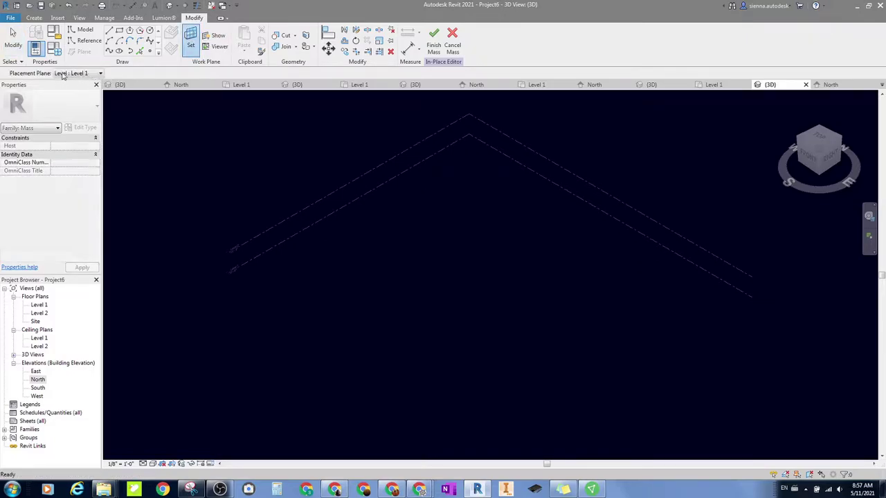
click(83, 73)
click(84, 97)
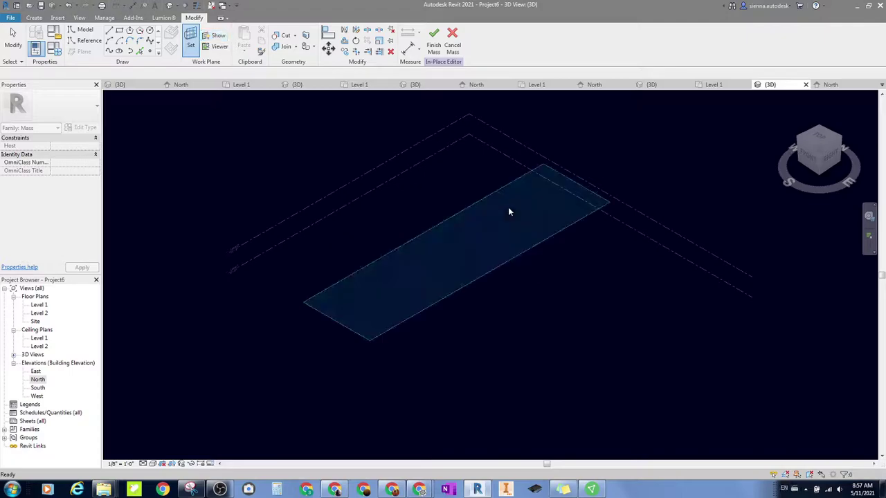
Step: From the top view, draw a wavy five-point spline lengthwise on Reference Plane : 1, extending past the plane's north end
click(833, 134)
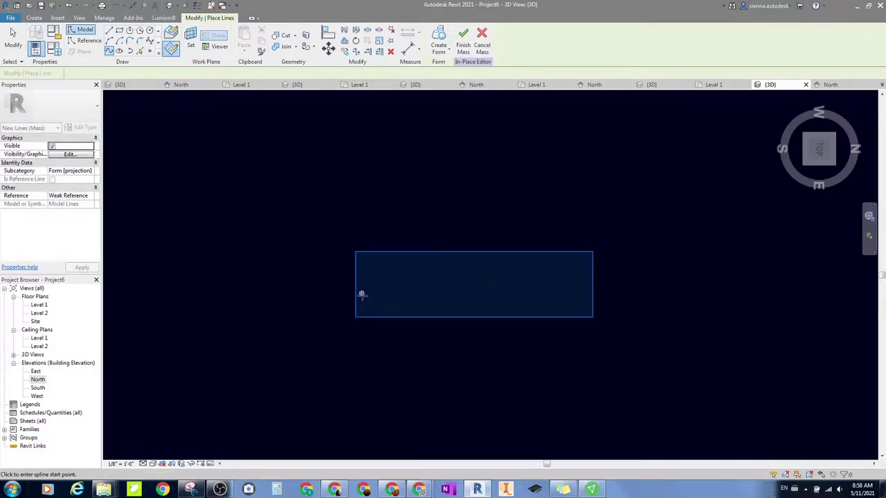
click(366, 303)
click(411, 288)
click(569, 292)
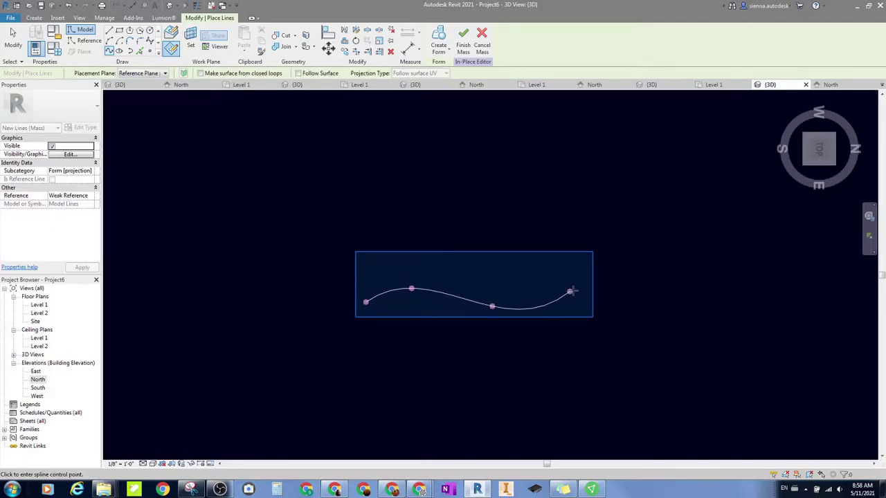
click(620, 305)
key(Escape)
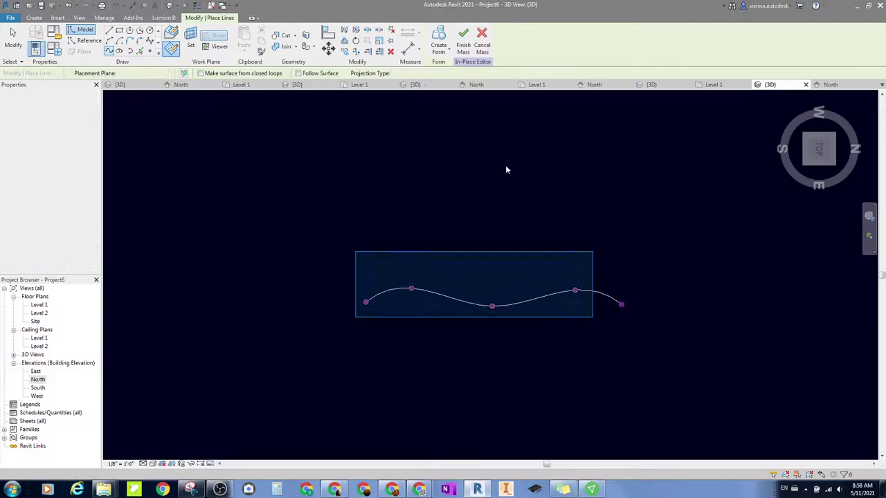
key(Escape)
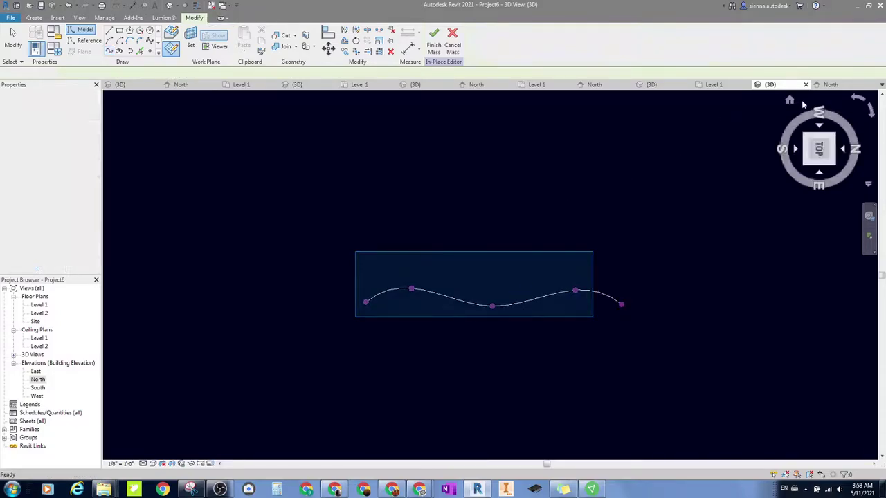
Step: Return to the isometric 3D view and set Reference Plane : 2 as the work plane
click(789, 100)
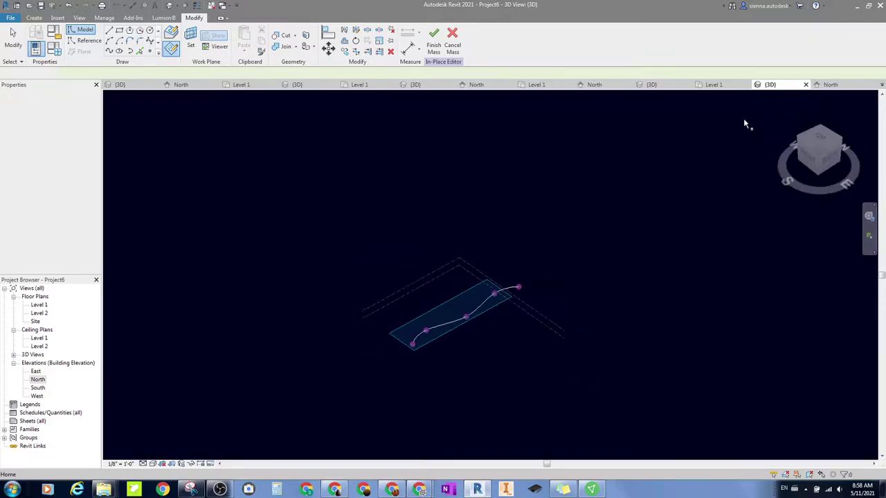
click(424, 287)
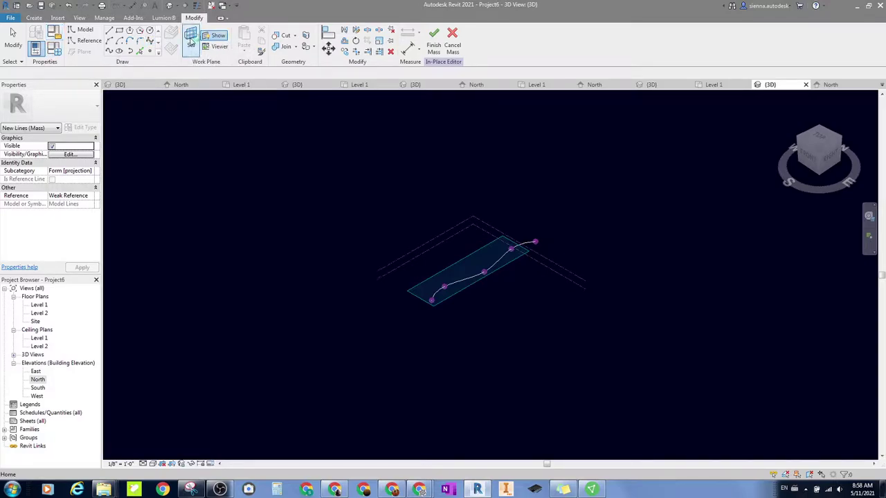
key(Escape)
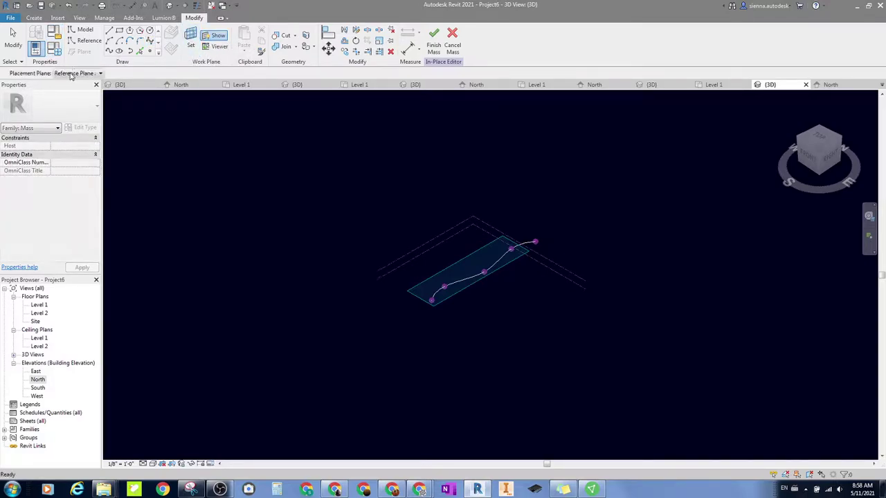
click(75, 74)
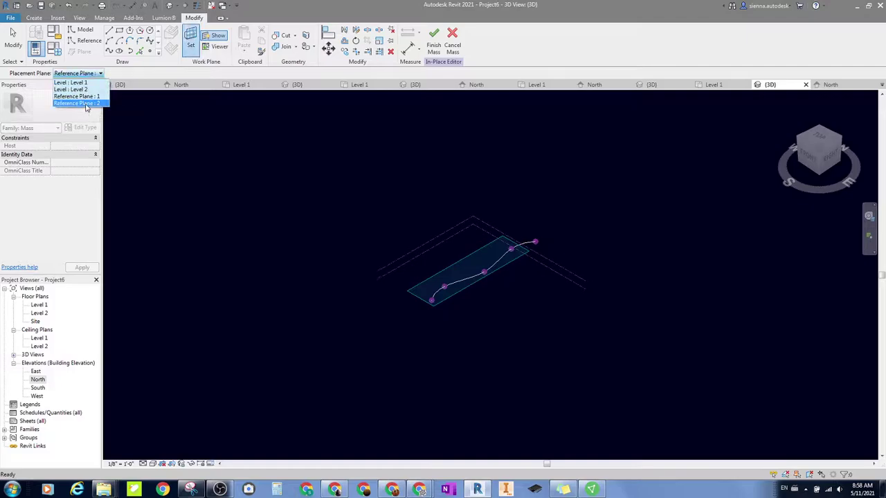
click(84, 104)
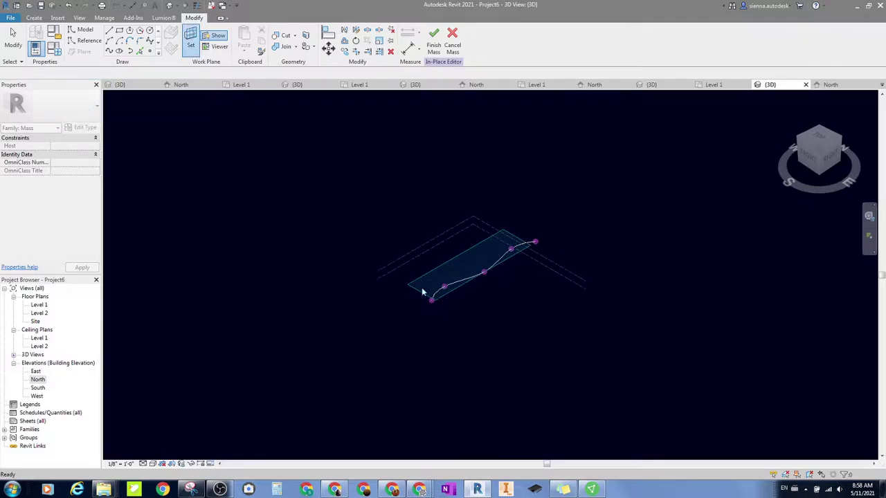
Step: From the top view, draw a wavy six-point spline lengthwise on Reference Plane : 2, crossing the lower spline and extending past both plane ends
scroll(505, 238, up, 2)
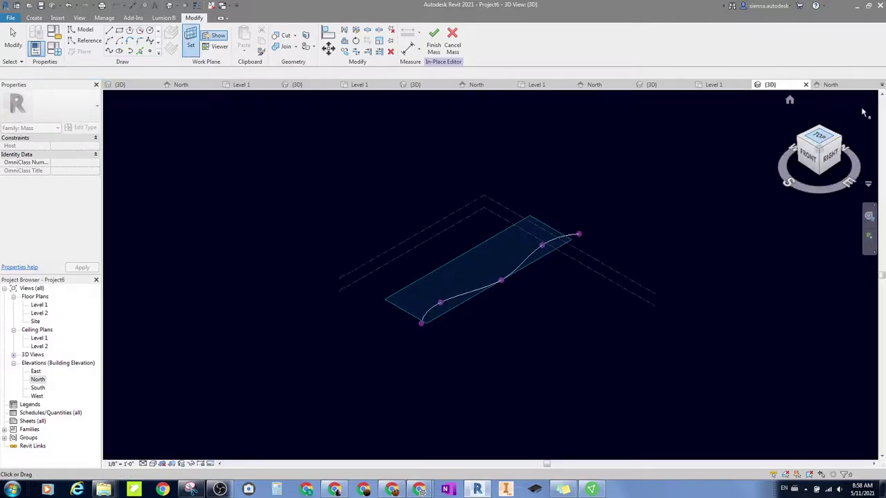
click(819, 137)
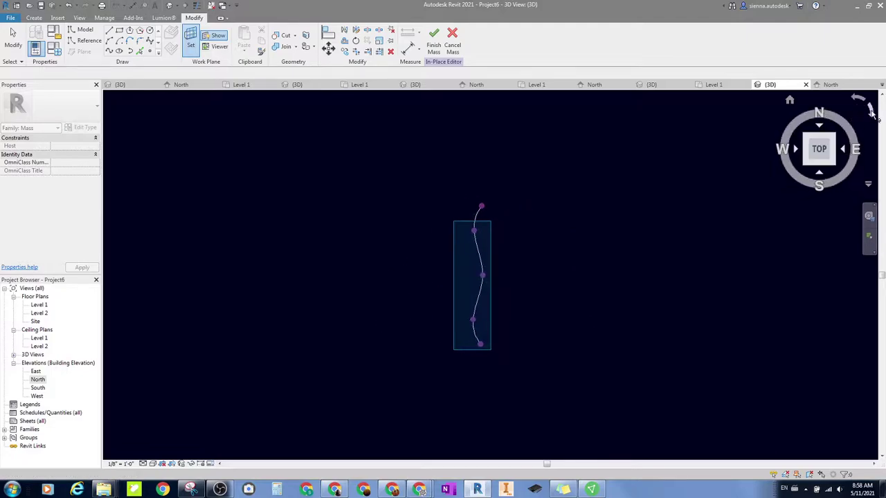
click(110, 51)
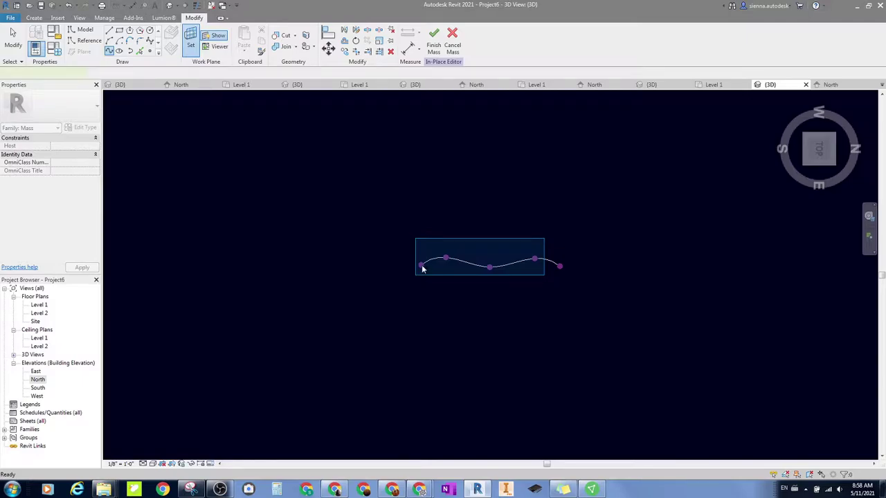
scroll(422, 269, up, 2)
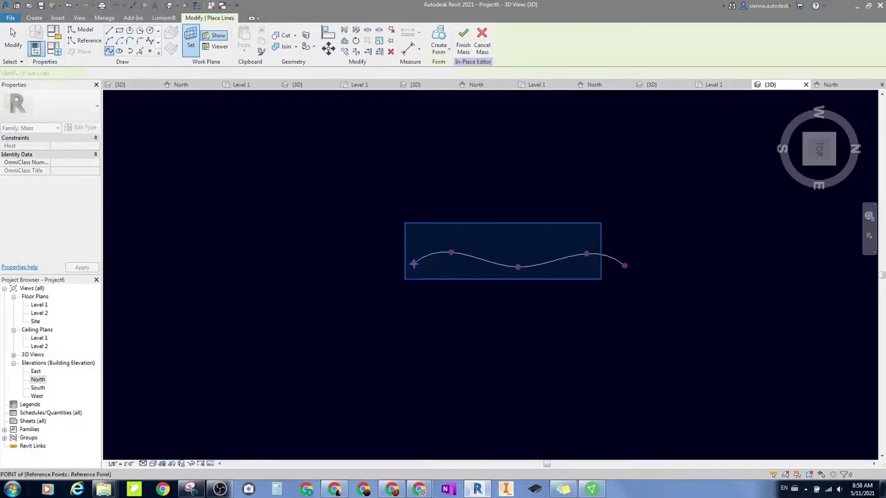
scroll(413, 263, up, 2)
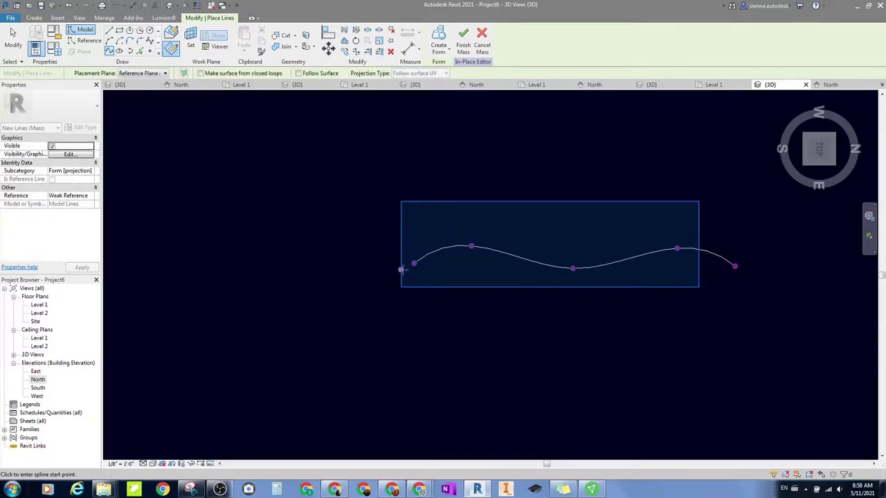
click(400, 292)
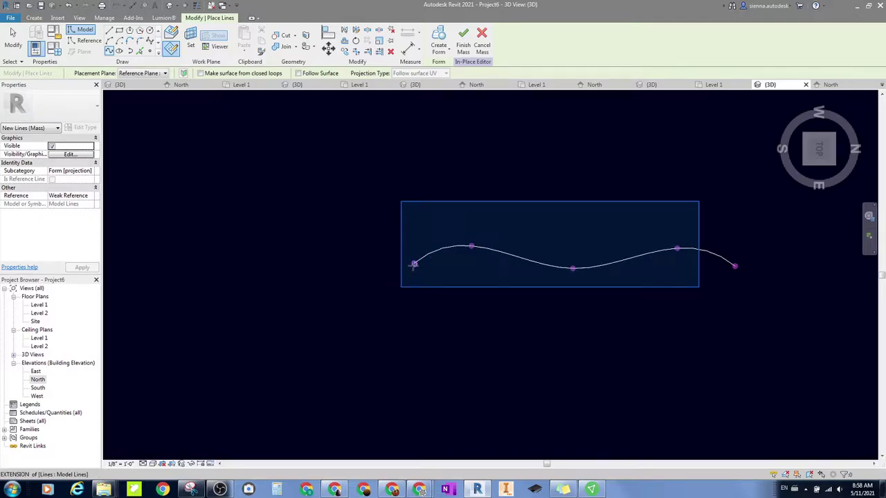
click(392, 279)
click(456, 263)
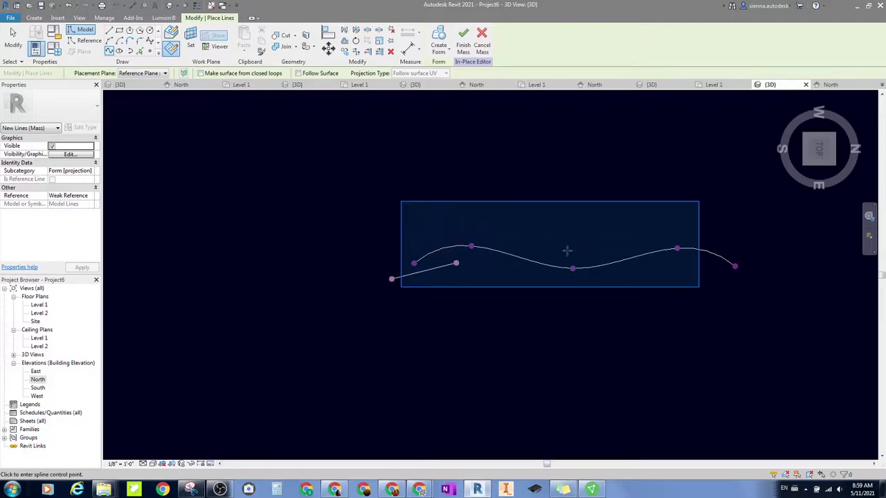
click(529, 253)
click(633, 275)
click(700, 260)
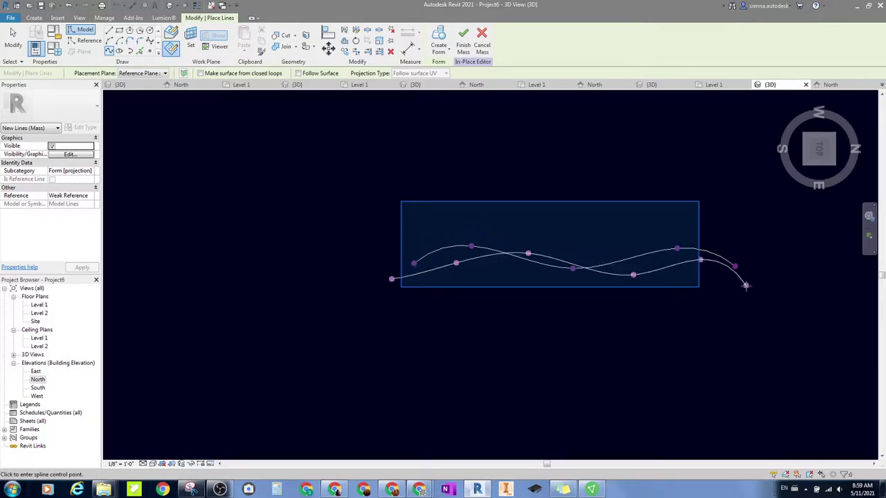
click(747, 289)
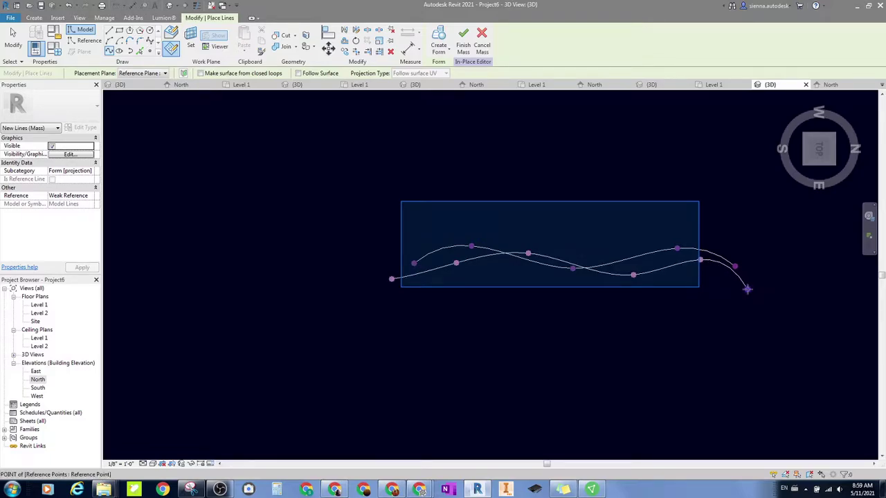
key(Escape)
key(Escape)
Step: From the front view, try to shift the lower spline with its points, and undo that move
click(789, 102)
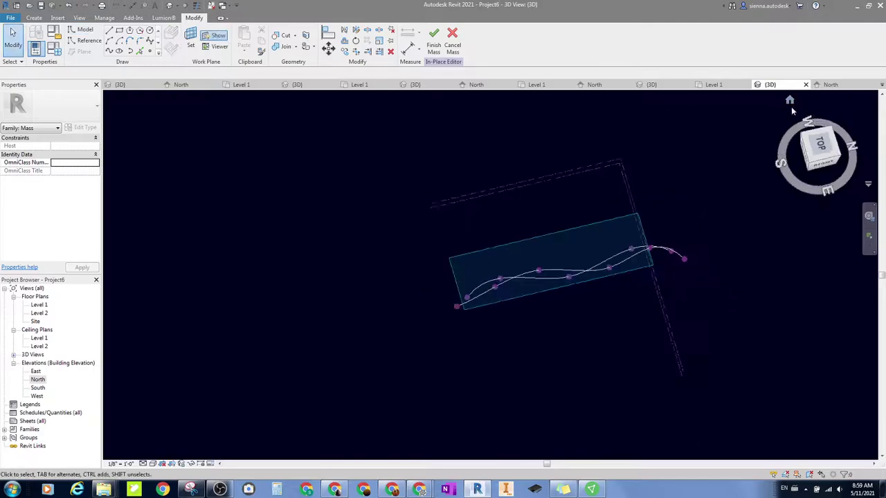
scroll(439, 307, up, 5)
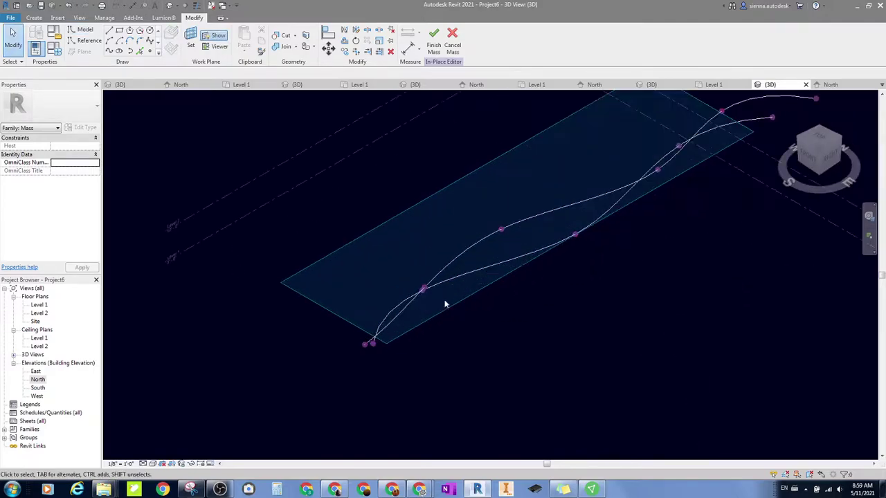
click(830, 163)
shift+middle_drag(751, 111, 625, 239)
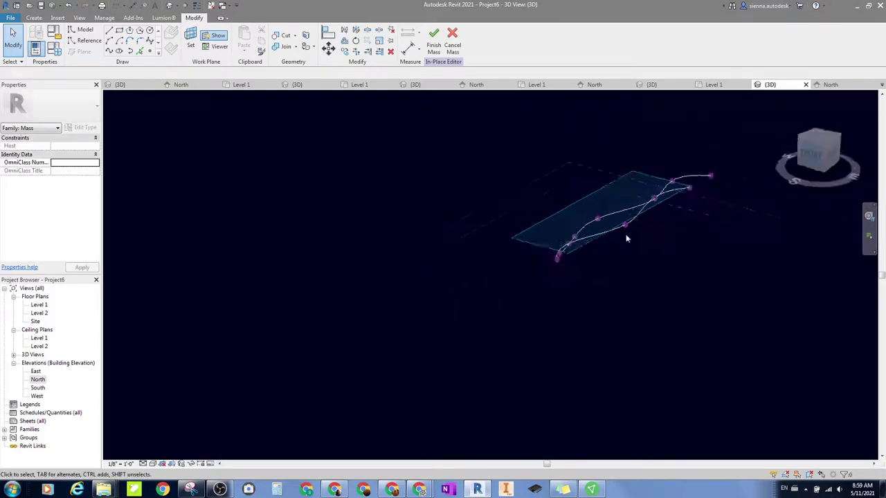
scroll(604, 244, up, 3)
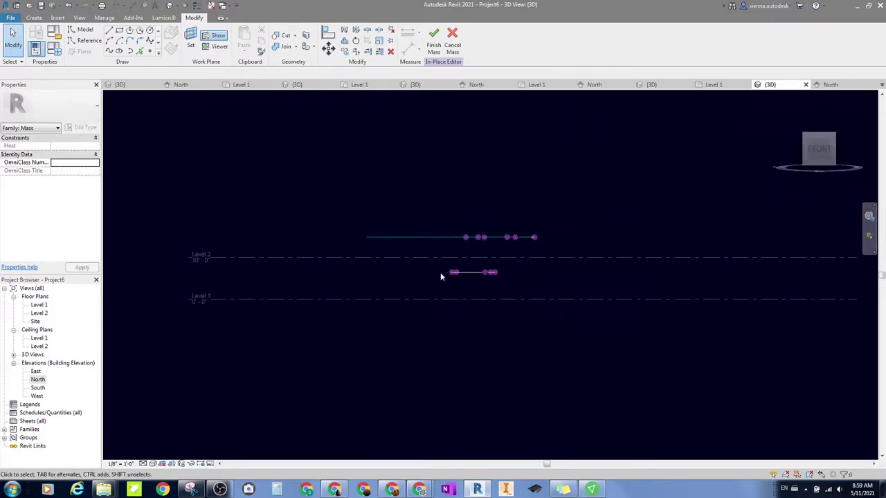
drag(448, 265, 483, 282)
click(545, 275)
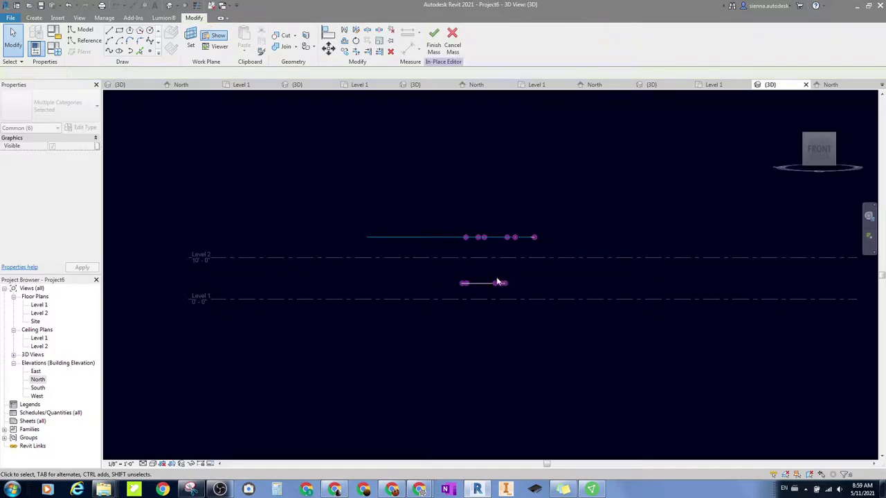
key(ctrl+z)
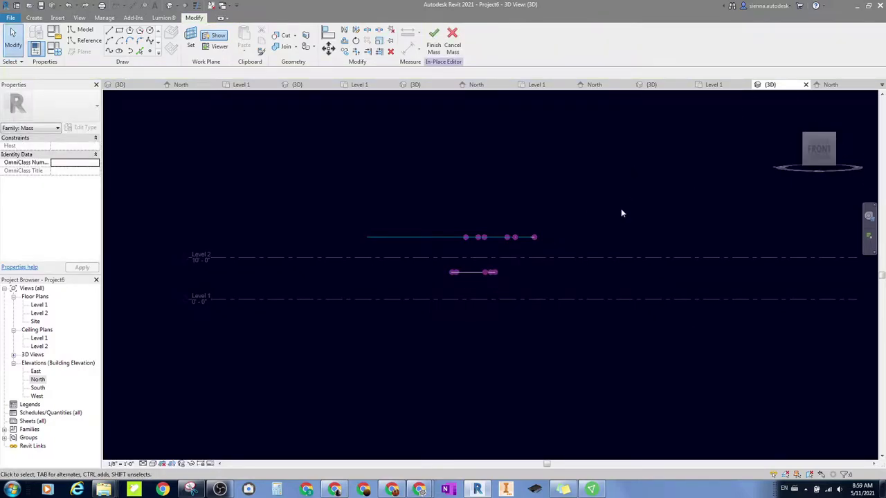
Step: In the front view, move the upper spline with all its points west, roughly above the lower spline
drag(559, 247, 440, 228)
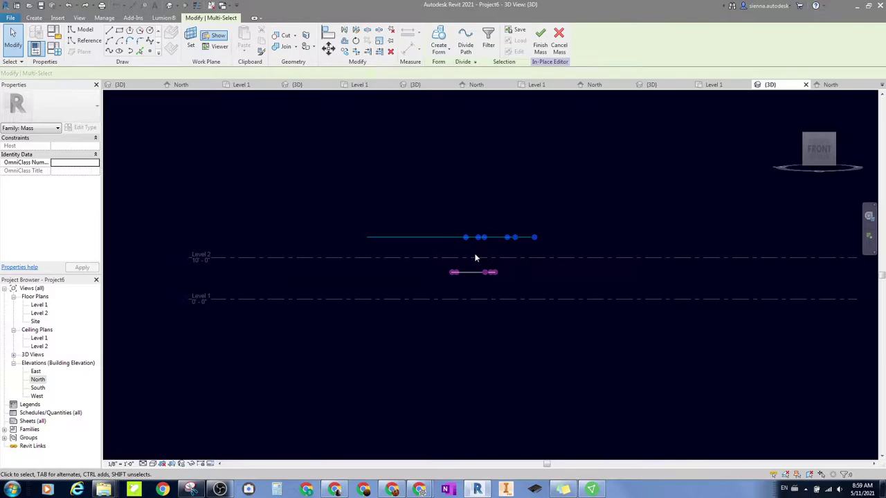
drag(498, 237, 482, 240)
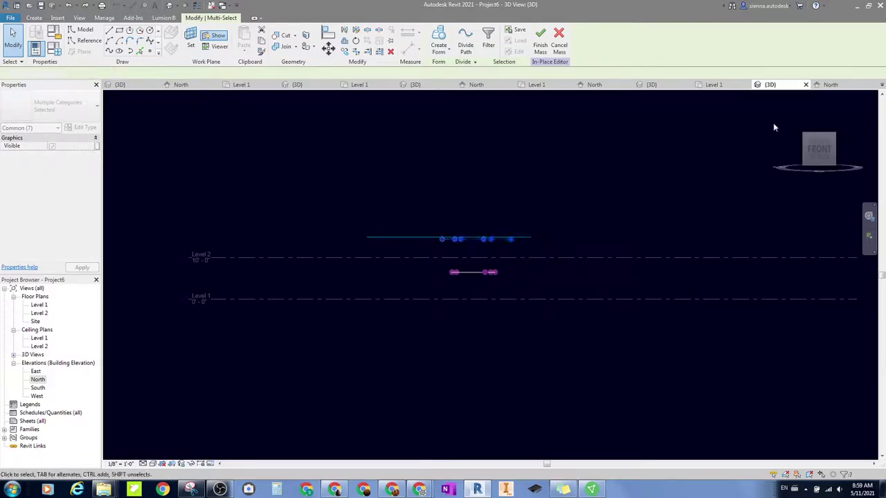
click(676, 157)
Step: In the isometric view, select both splines and create a solid form between them
click(790, 100)
shift+middle_drag(509, 258, 458, 296)
scroll(568, 221, up, 4)
click(558, 231)
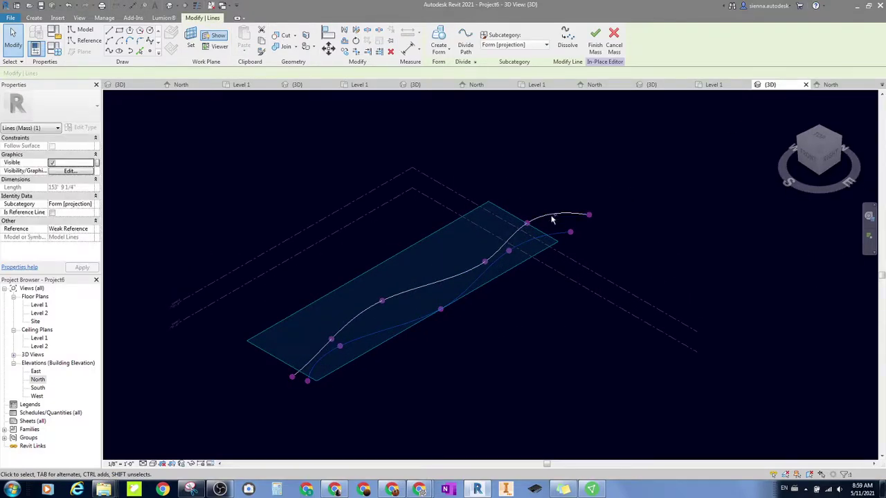
ctrl+click(303, 209)
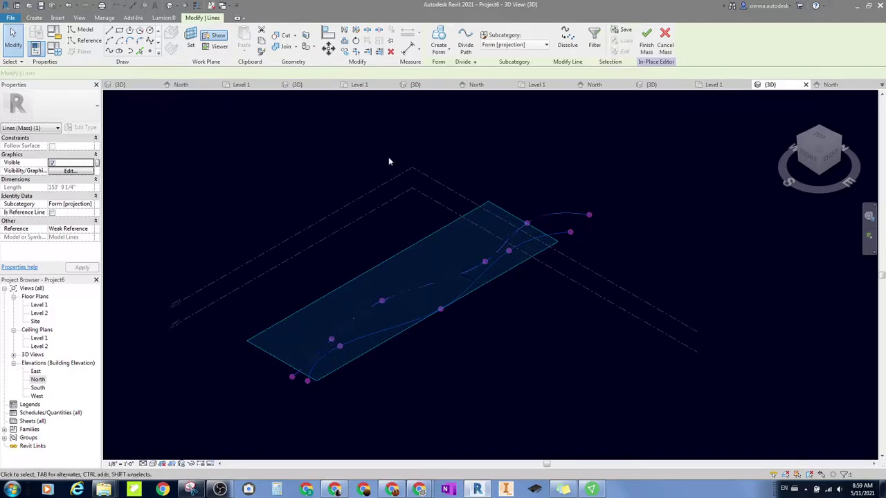
click(440, 51)
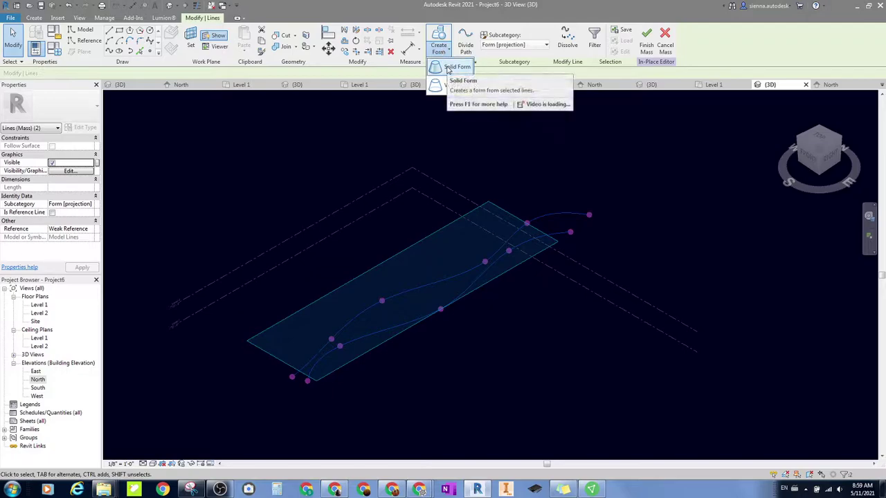
click(449, 67)
click(504, 283)
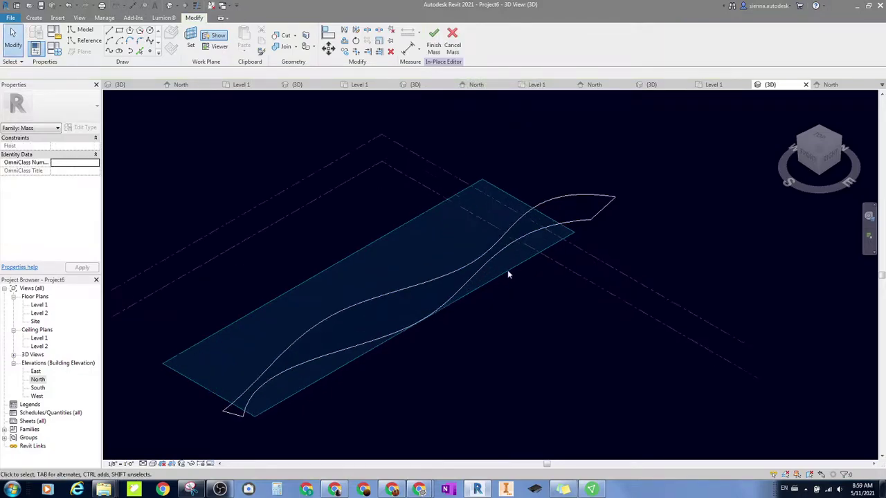
Step: View the form from its east side and set the visual style to Consistent Colors
click(809, 158)
drag(790, 103, 759, 167)
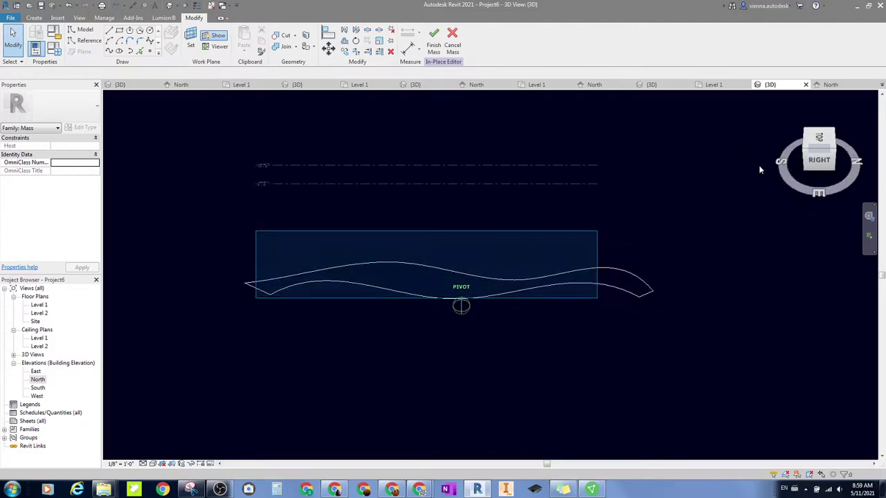
click(137, 464)
click(142, 464)
click(146, 456)
click(152, 464)
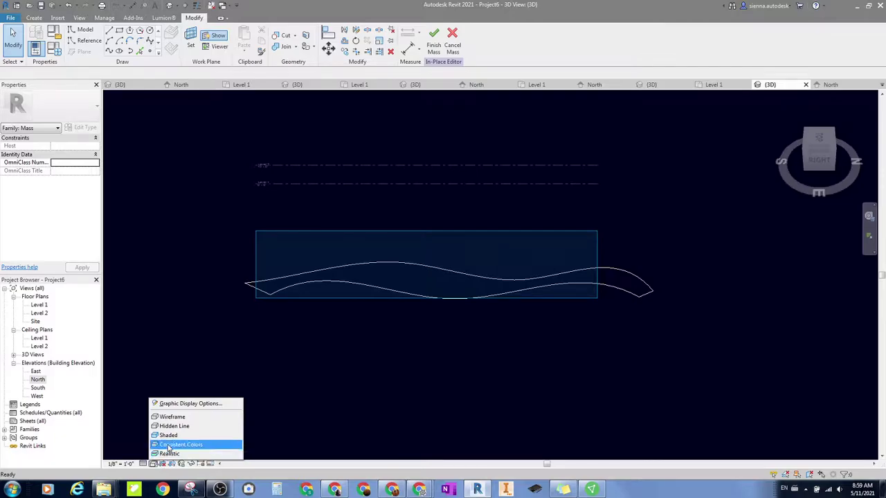
click(167, 446)
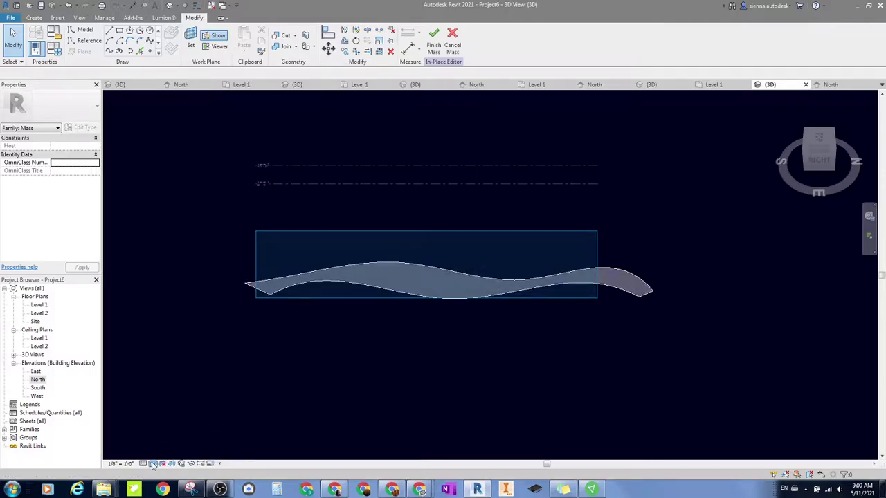
Step: Set the 3D view's visual style to Shaded and view the curved form from another angle
click(152, 463)
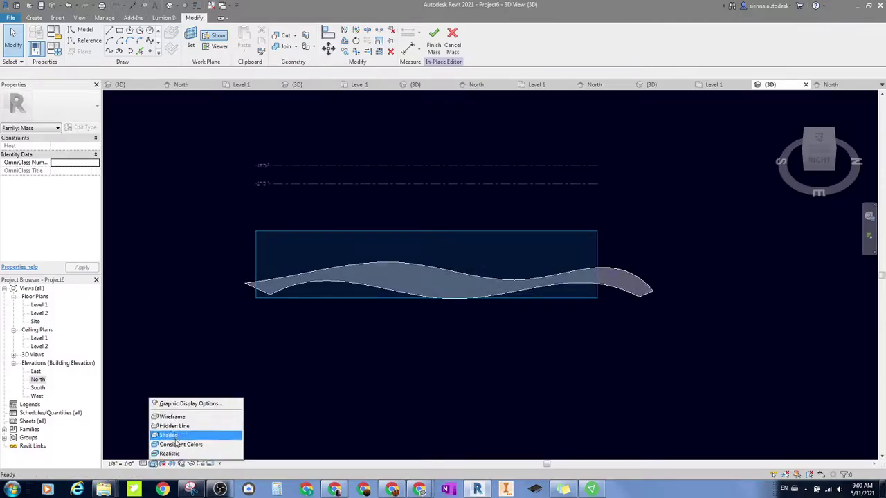
click(173, 436)
click(816, 147)
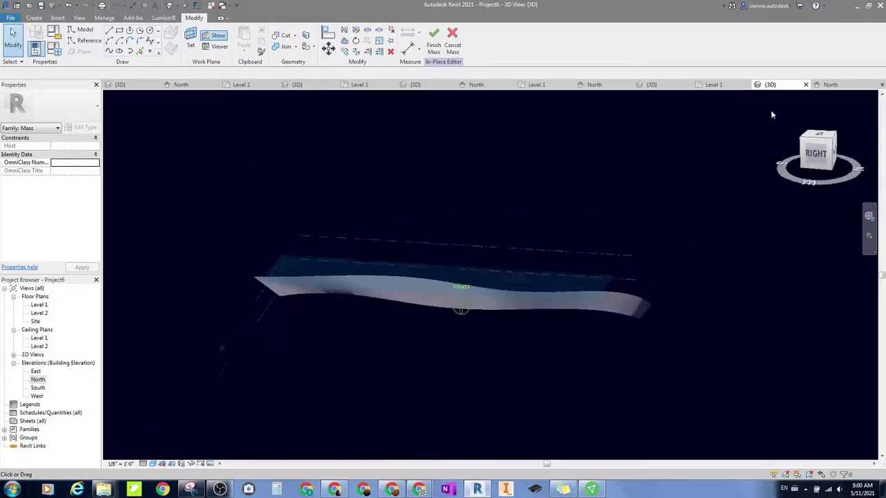
drag(720, 98, 786, 159)
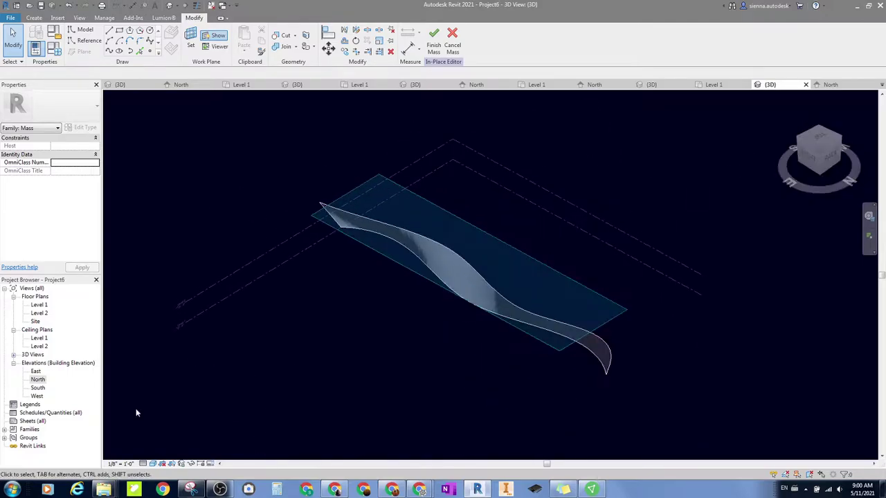
Step: Try the Realistic visual style on the form, return to the home view and switch back to Shaded
click(154, 463)
click(183, 446)
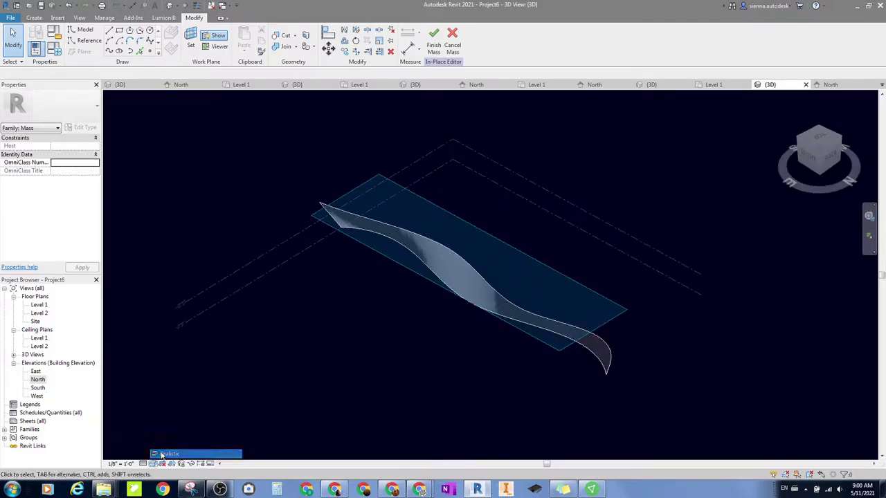
drag(804, 162, 799, 110)
click(790, 102)
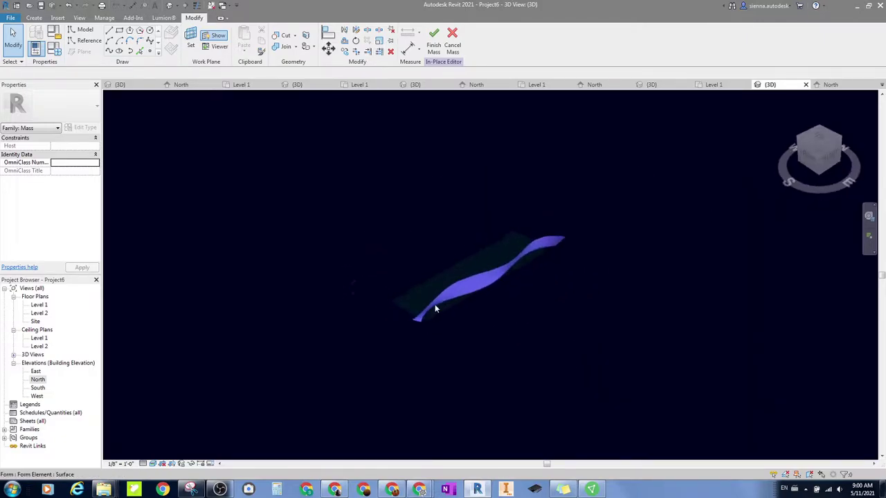
click(153, 463)
click(170, 434)
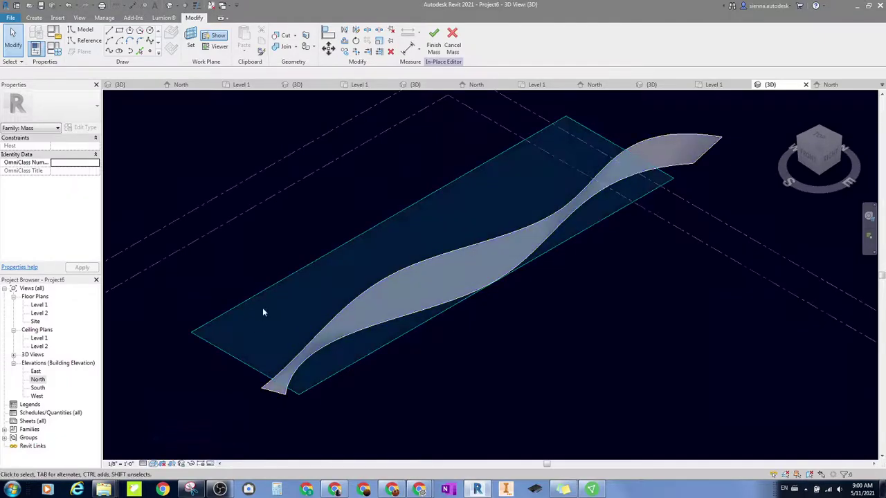
Step: Finish the in-place mass and dismiss the mesh geometry warning
click(433, 39)
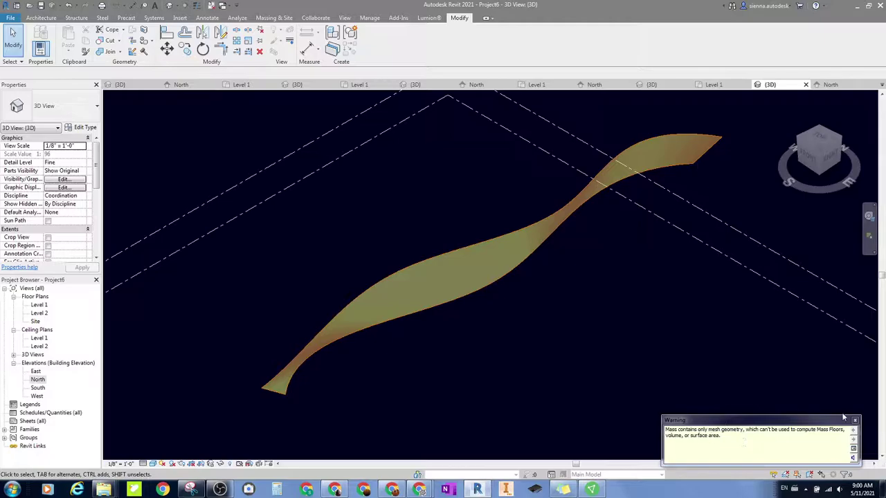
click(591, 283)
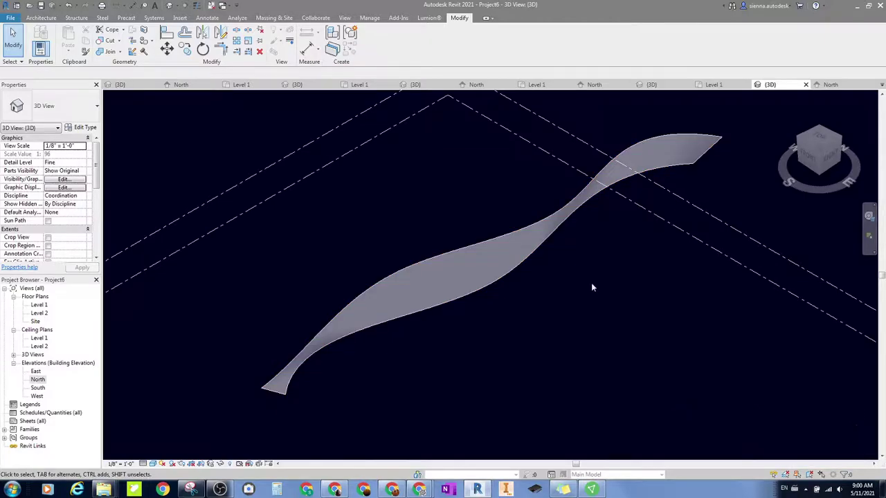
Step: Create a 5' x 10' curtain system by face on the curved mass surface
click(41, 17)
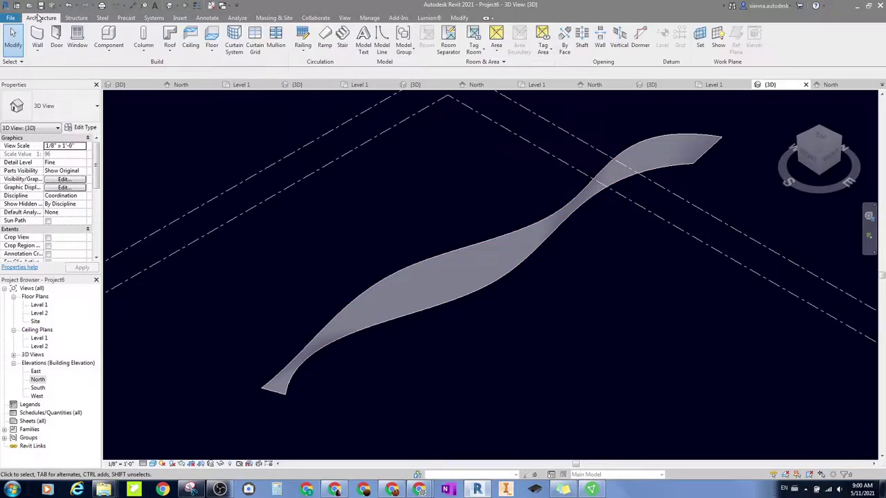
click(233, 38)
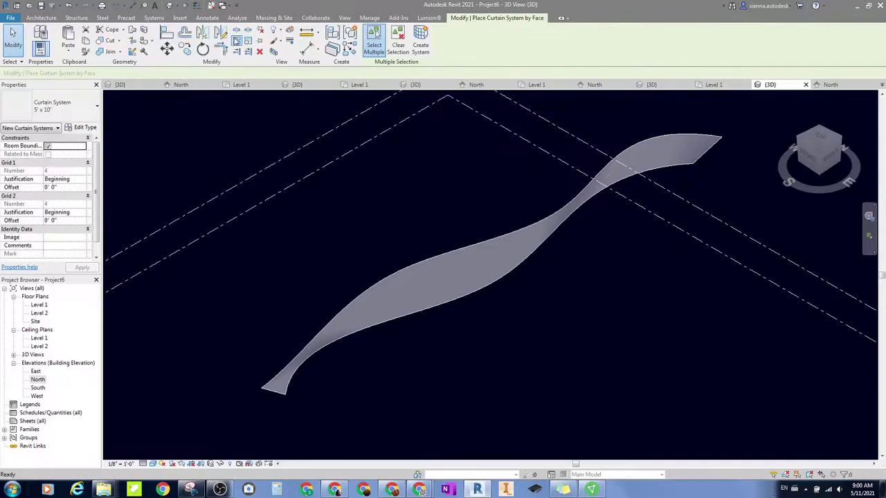
click(580, 200)
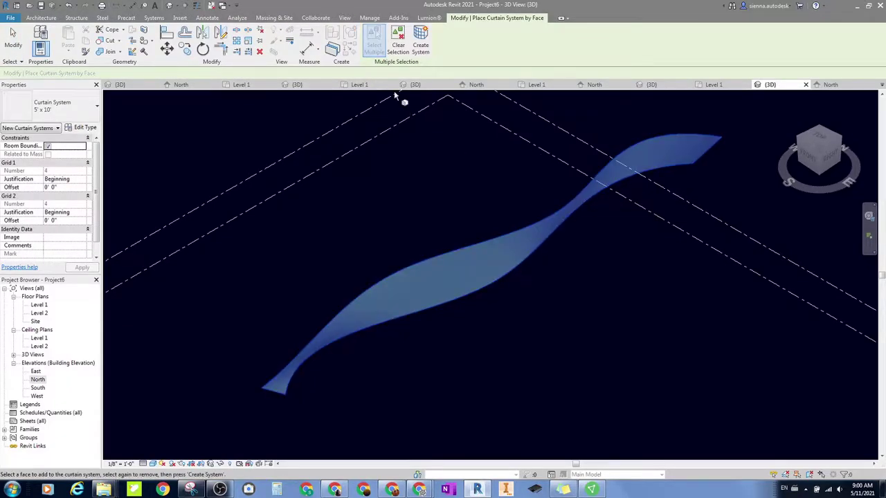
click(422, 38)
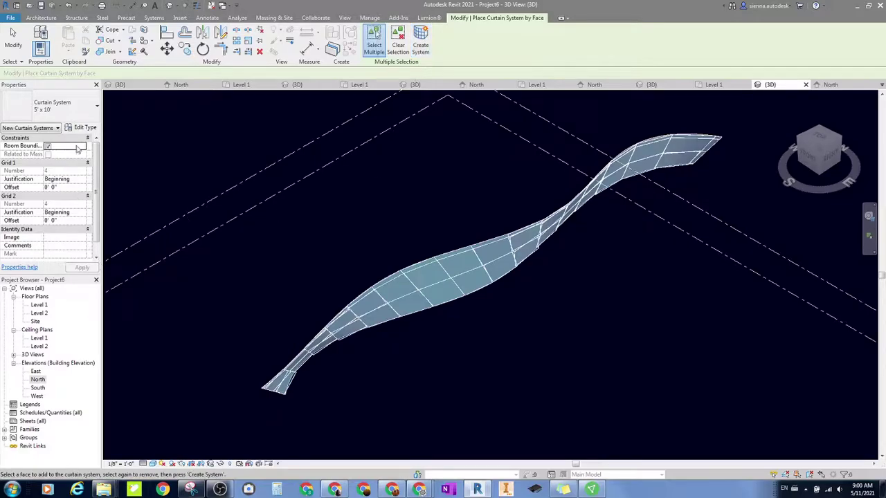
Step: Place 2.5" x 5" rectangular mullions on all grid lines of the 5' x 10' curtain system
click(48, 18)
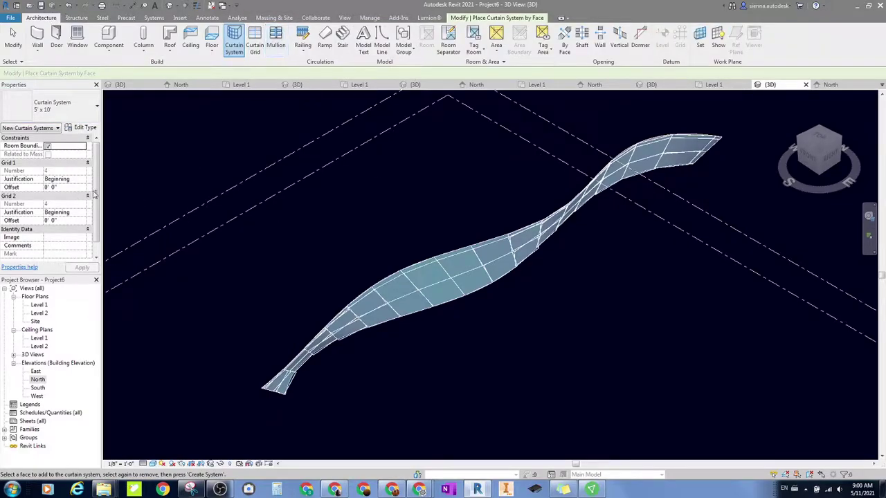
click(85, 128)
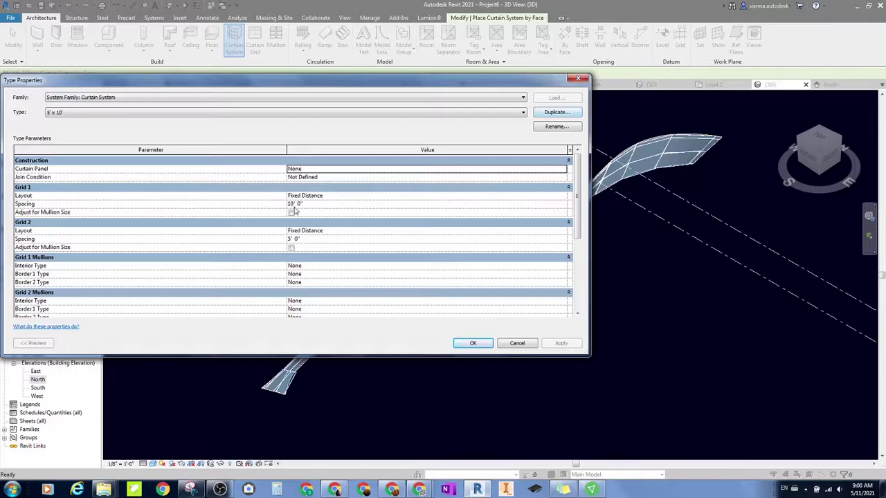
click(512, 342)
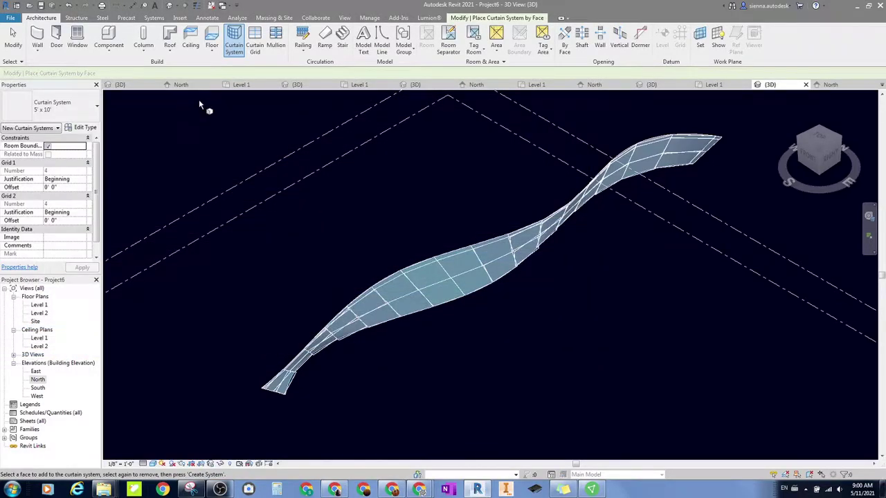
click(280, 39)
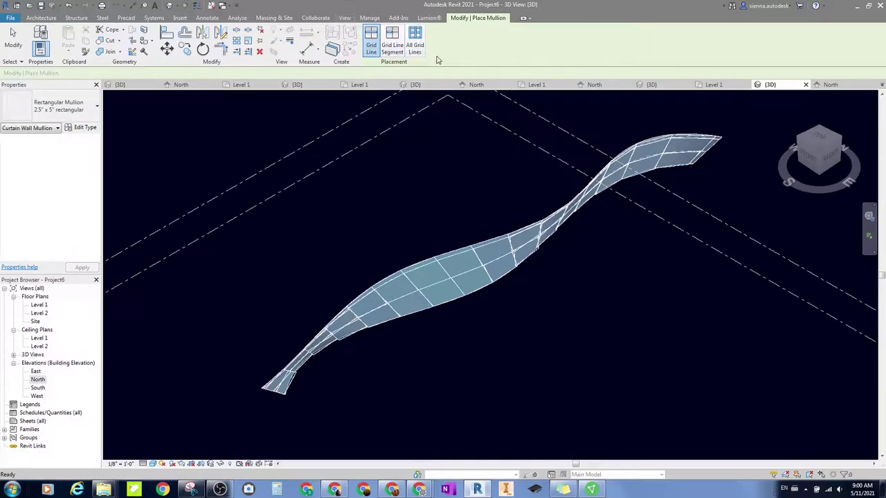
click(415, 41)
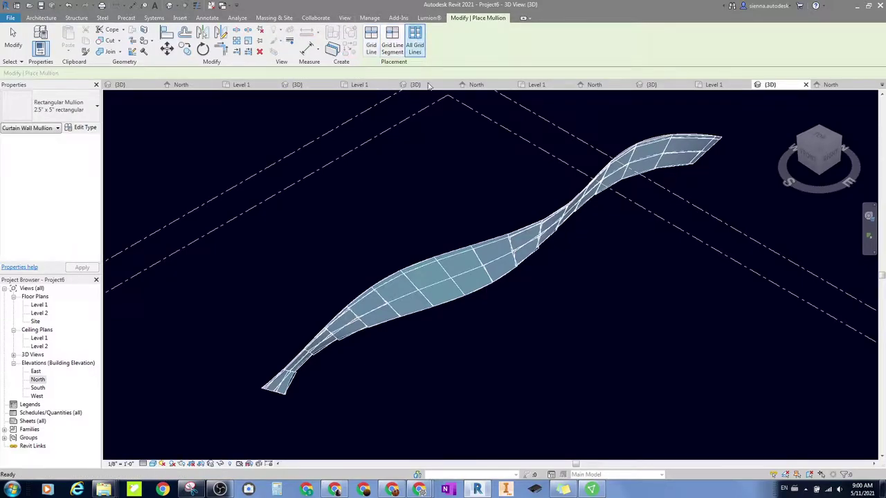
click(457, 254)
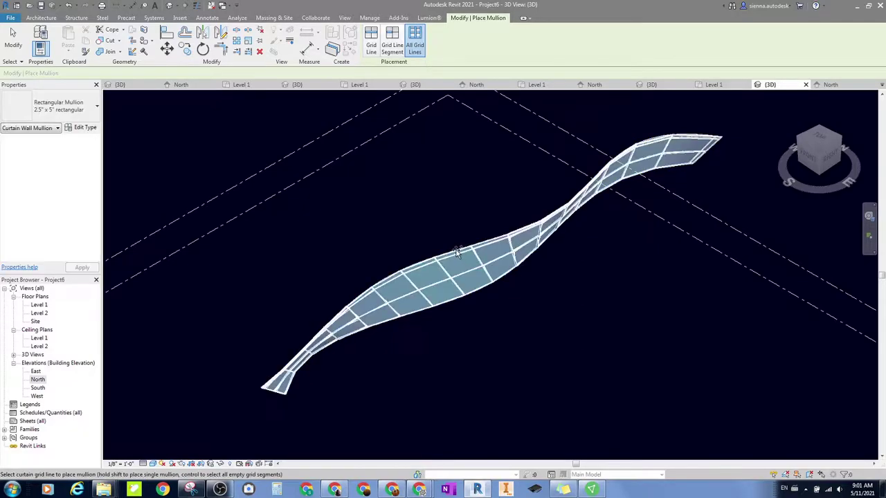
scroll(448, 277, up, 10)
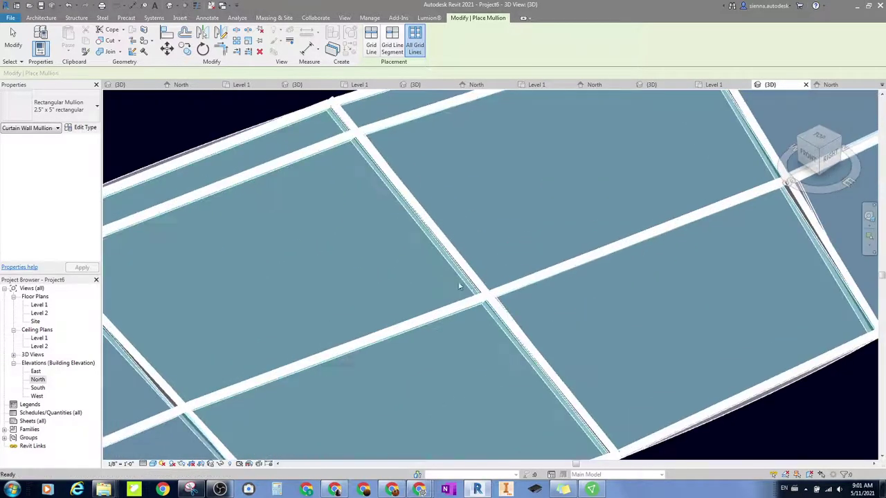
key(Escape)
Step: Duplicate the placed curtain system's type as 2x2 and set the Grid 1 and Grid 2 spacing to 2'
scroll(482, 258, down, 5)
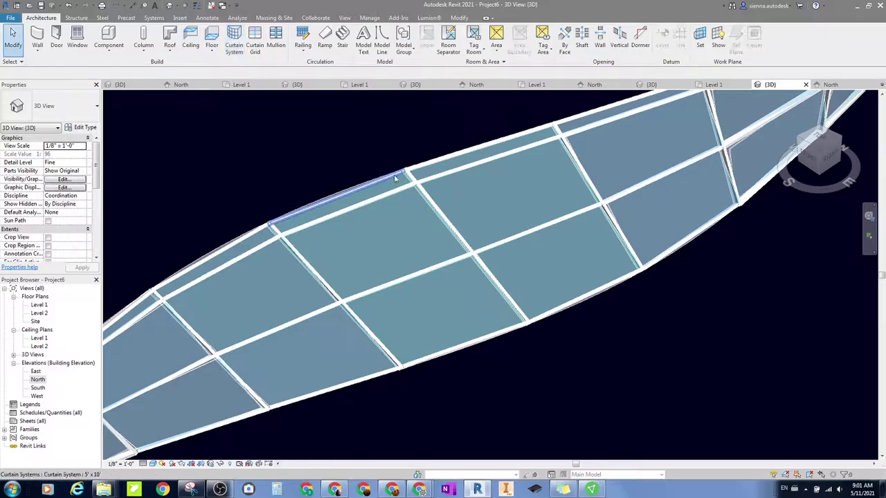
scroll(274, 234, down, 5)
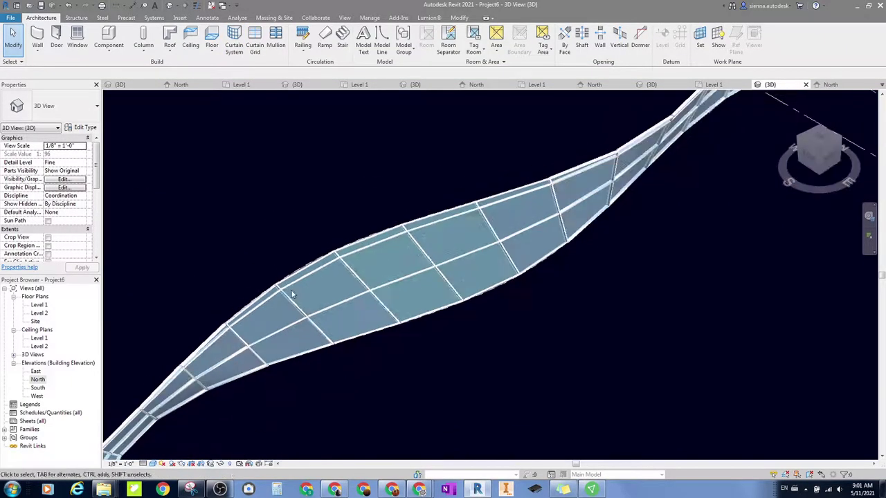
click(301, 271)
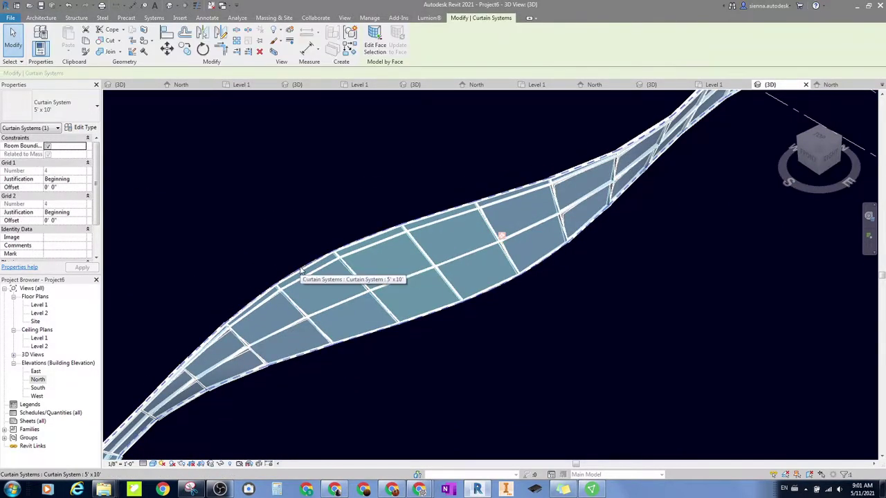
scroll(398, 253, down, 3)
click(82, 128)
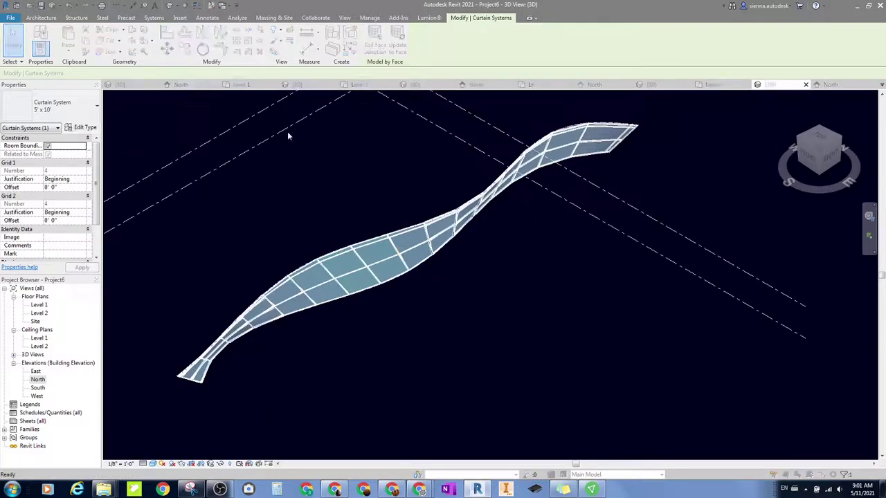
click(557, 112)
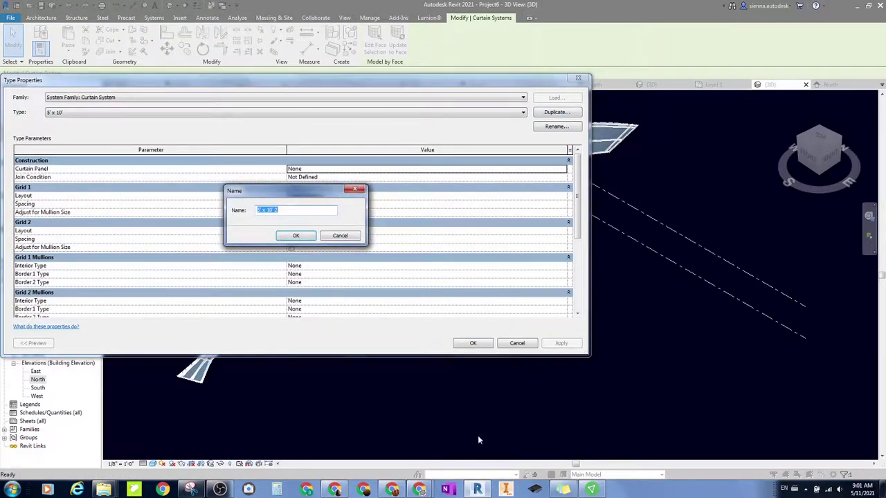
click(286, 235)
click(293, 204)
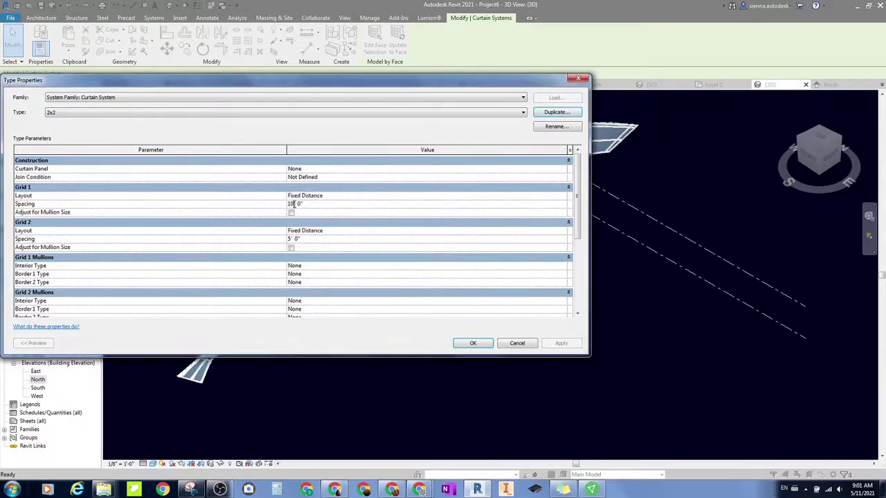
click(290, 238)
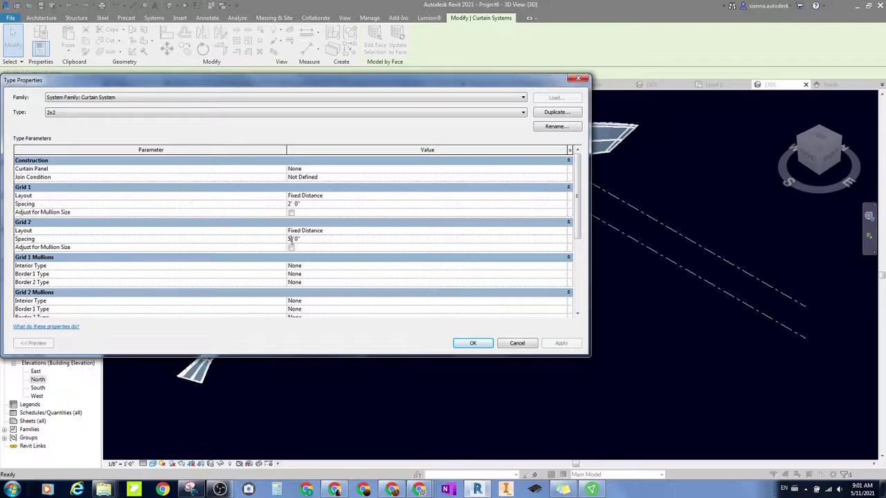
click(470, 343)
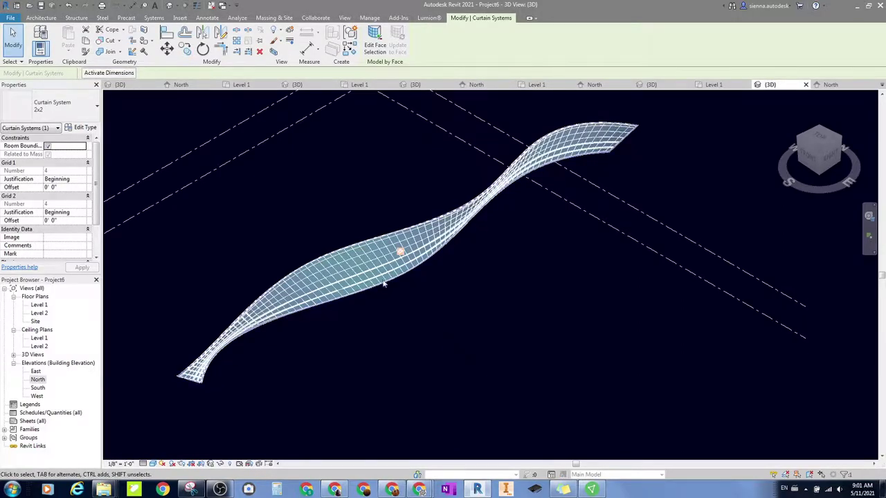
Step: Add 2.5" x 5" rectangular mullions to all empty grid lines of the 2x2 curtain system
scroll(385, 280, up, 5)
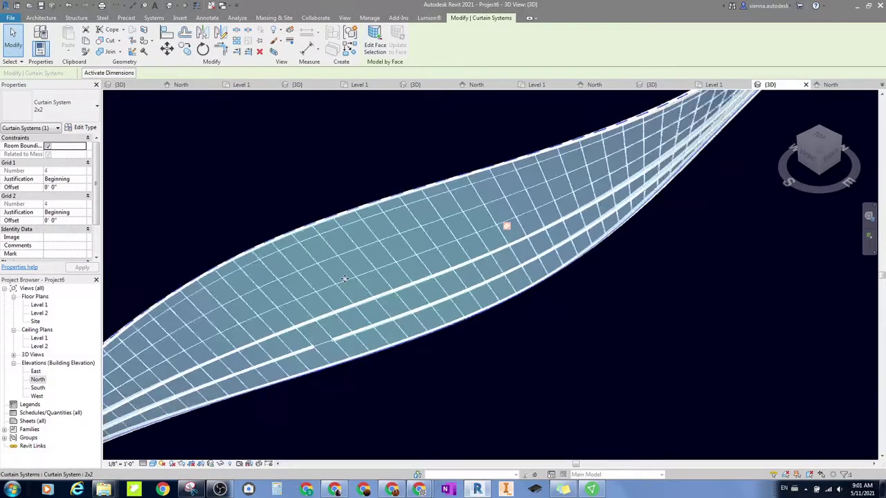
click(240, 182)
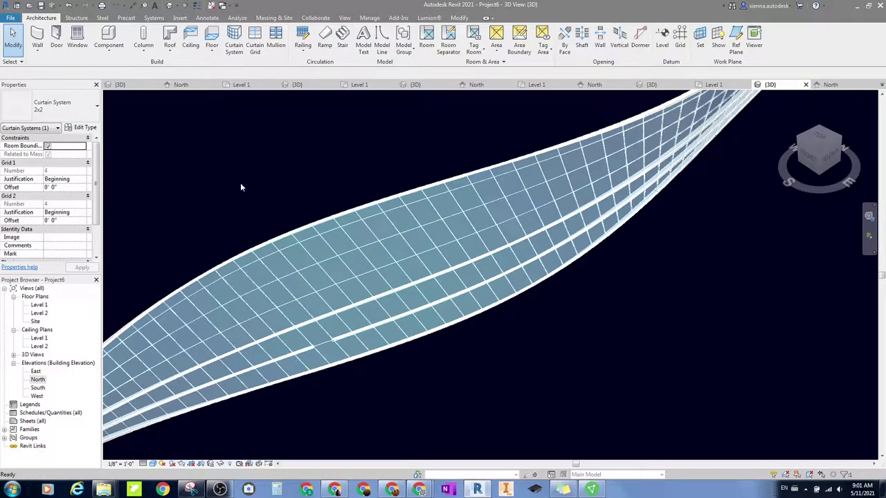
click(279, 33)
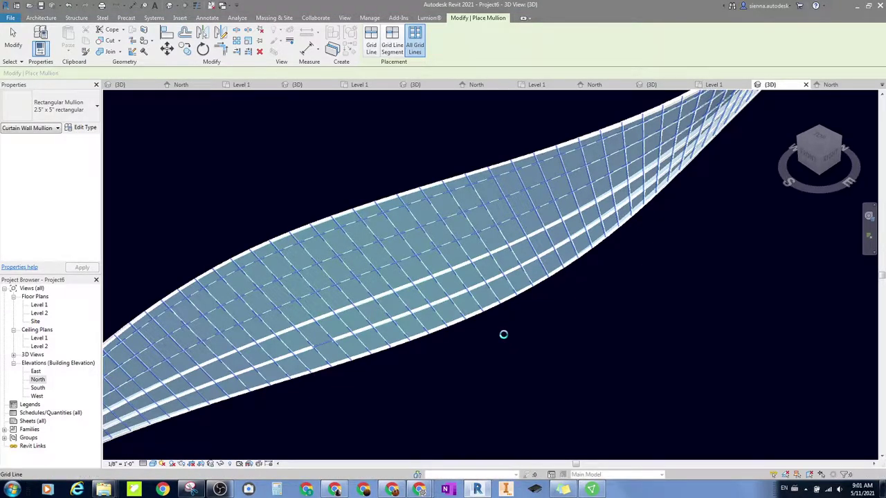
scroll(460, 313, up, 8)
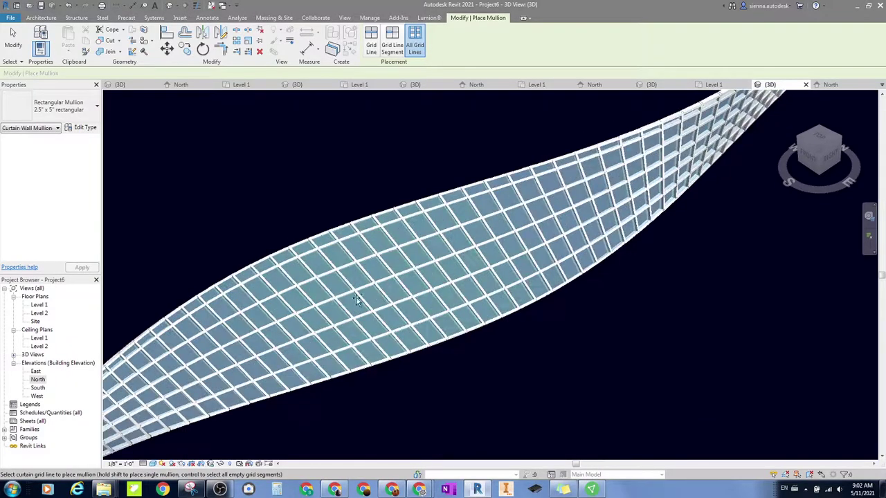
key(Escape)
key(Escape)
Step: Examine the finished curtain wall's twisting form and mullions from behind, overall and close up
scroll(359, 282, down, 10)
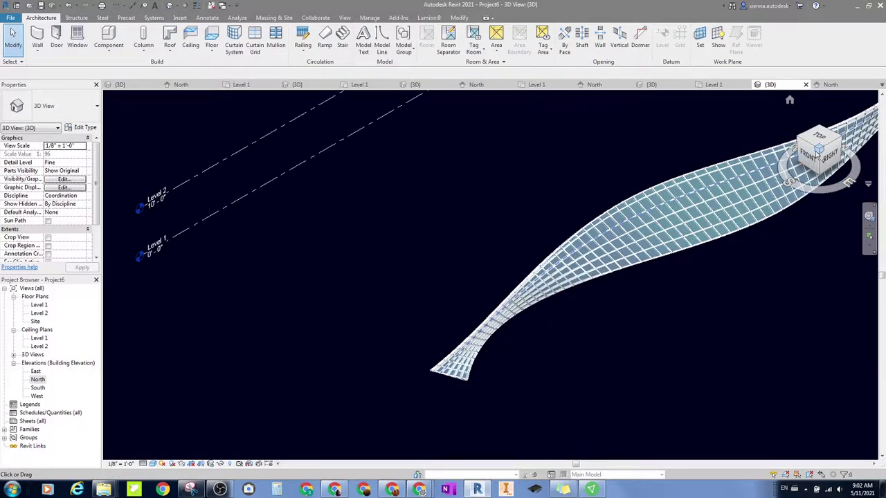
mouse_move(819, 156)
mouse_down()
mouse_move(706, 132)
mouse_move(641, 142)
mouse_move(620, 168)
mouse_move(534, 168)
mouse_move(484, 201)
mouse_up()
middle_drag(326, 276, 572, 278)
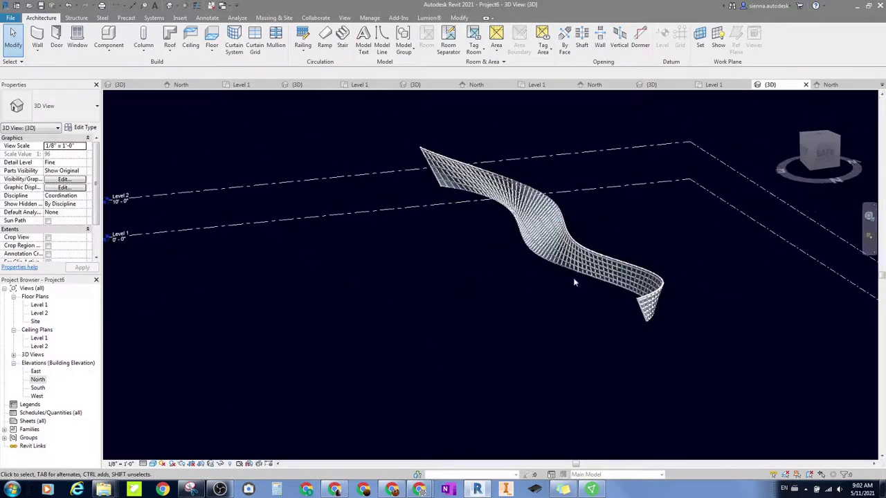
scroll(573, 278, up, 5)
scroll(544, 195, up, 2)
scroll(545, 196, down, 3)
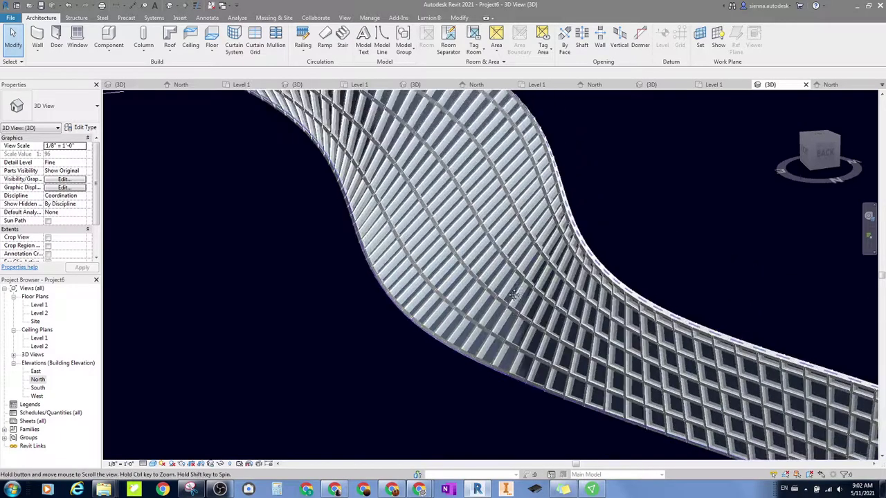
scroll(544, 196, up, 3)
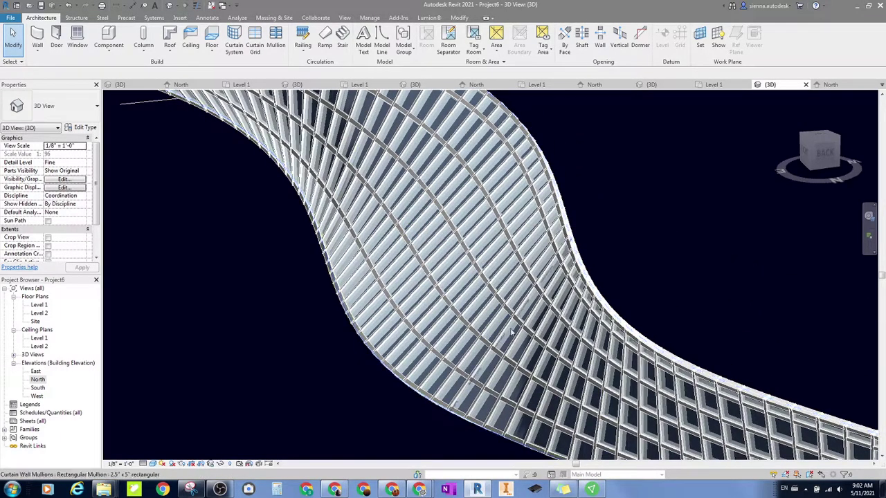
scroll(408, 168, down, 2)
middle_drag(409, 168, 443, 226)
Step: Look through the open views of Test Hex Piece, Project3, Project4 and Project5, ending on the last open North elevation
click(310, 85)
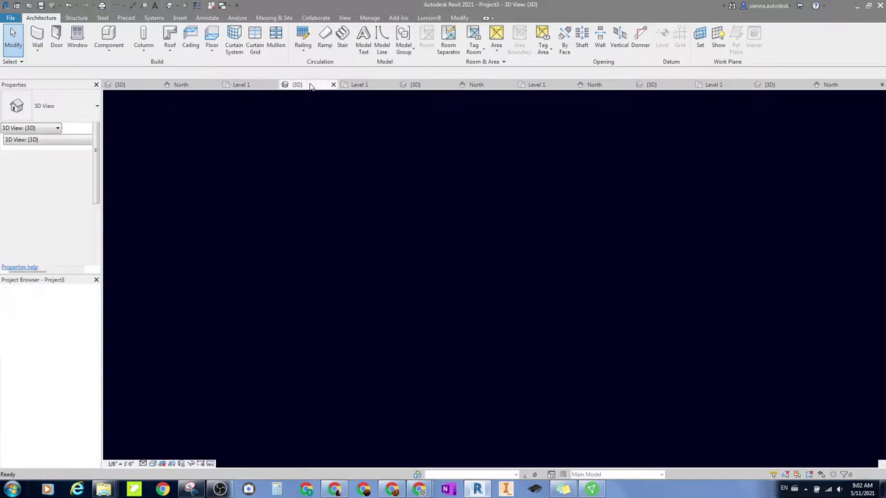
click(120, 84)
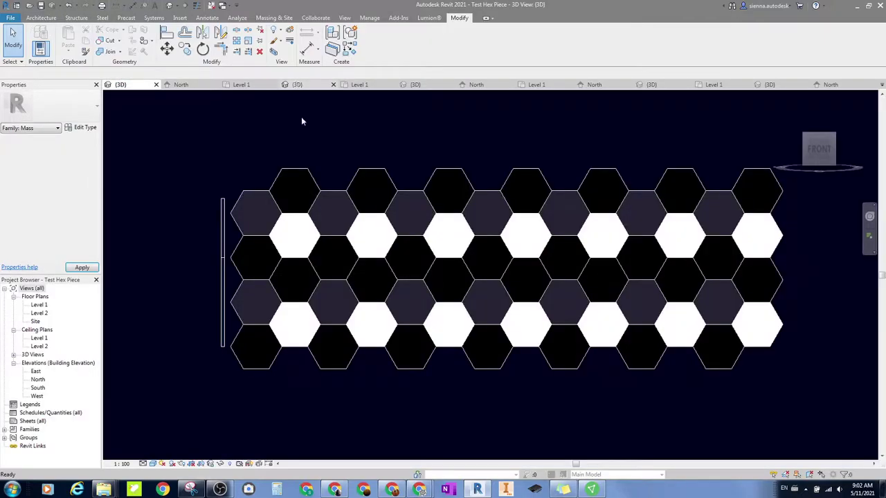
click(297, 84)
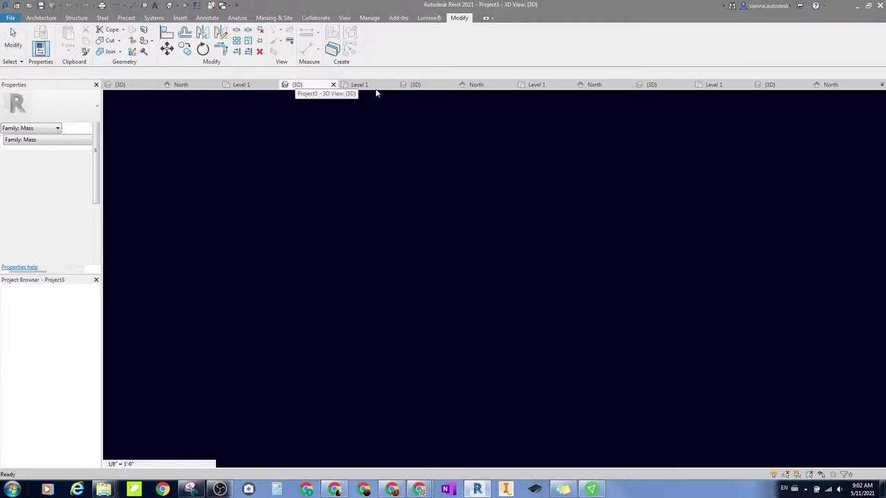
click(437, 84)
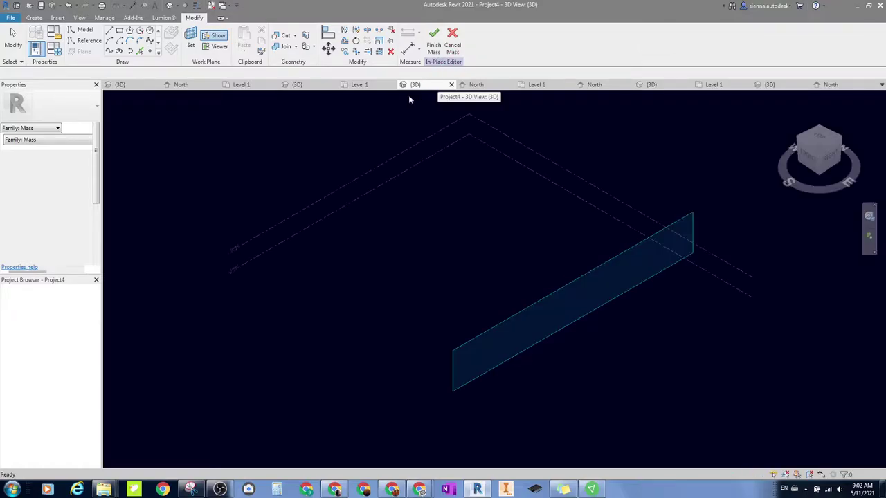
click(476, 85)
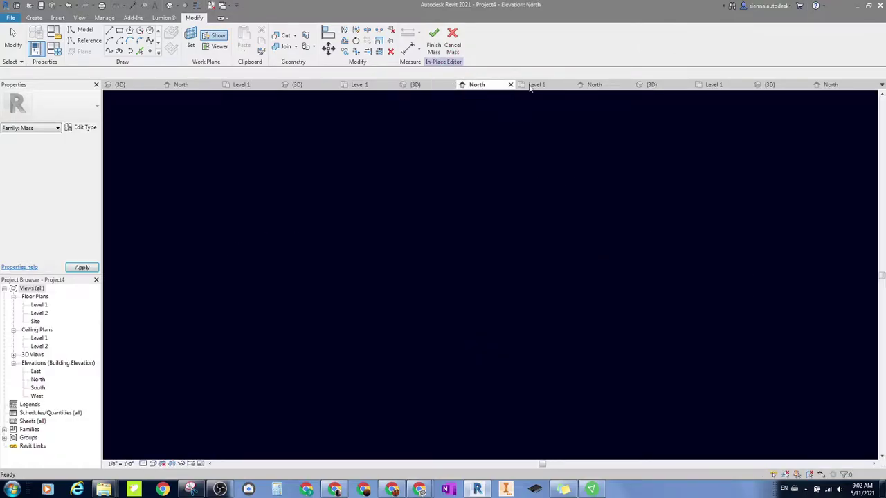
click(653, 85)
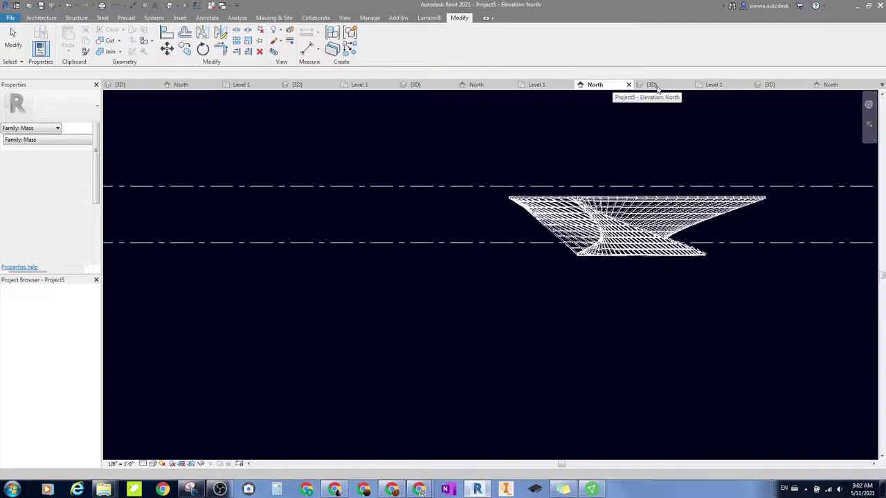
click(833, 85)
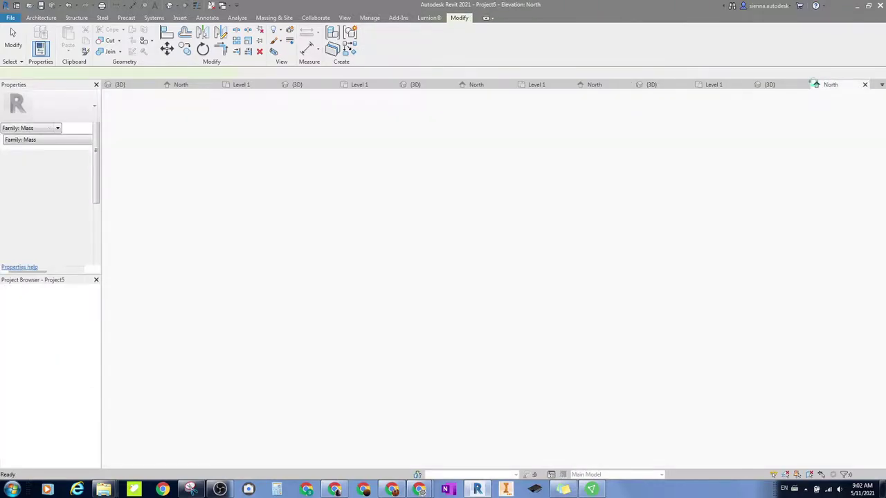